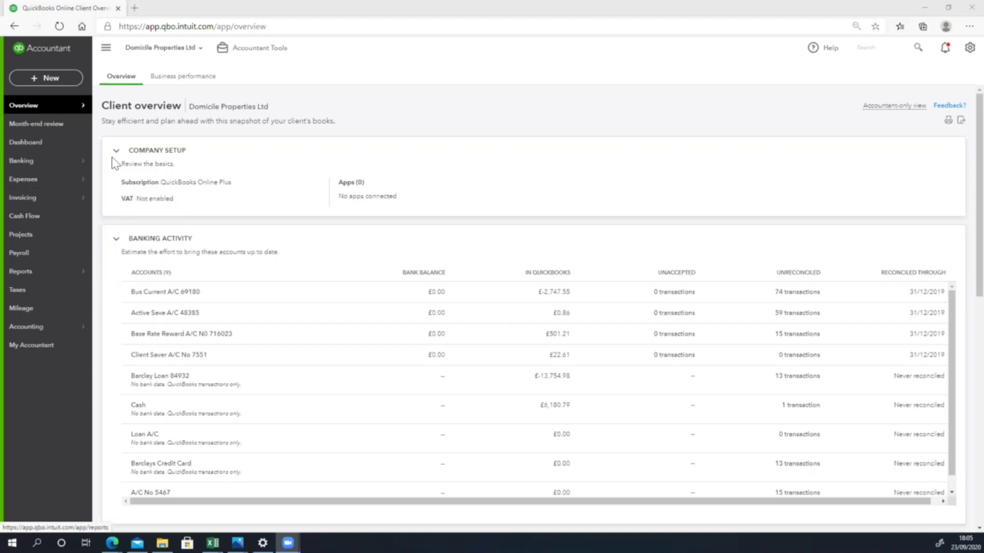
Open the company's dashboard and go on to the list of standard reports
click(36, 107)
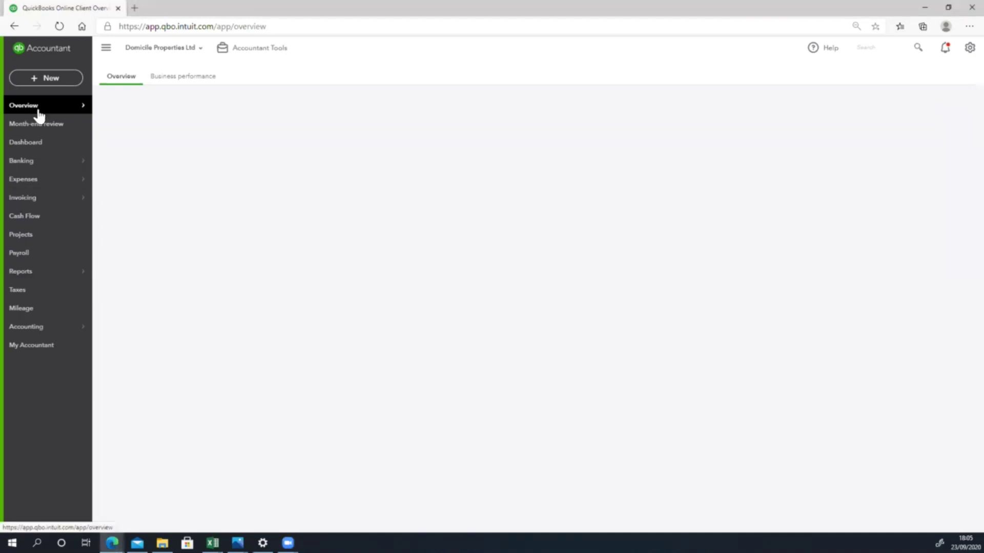
click(34, 146)
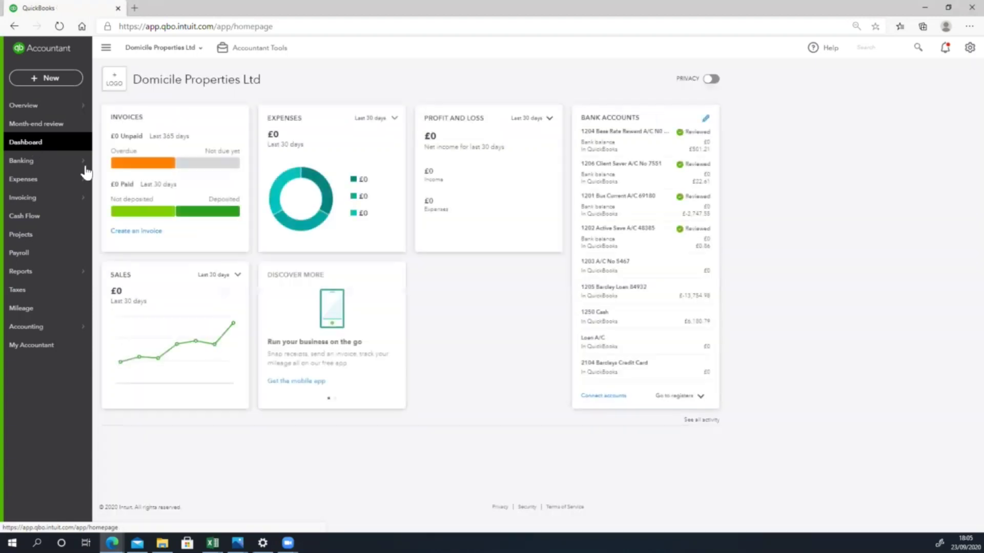
mouse_move(32, 282)
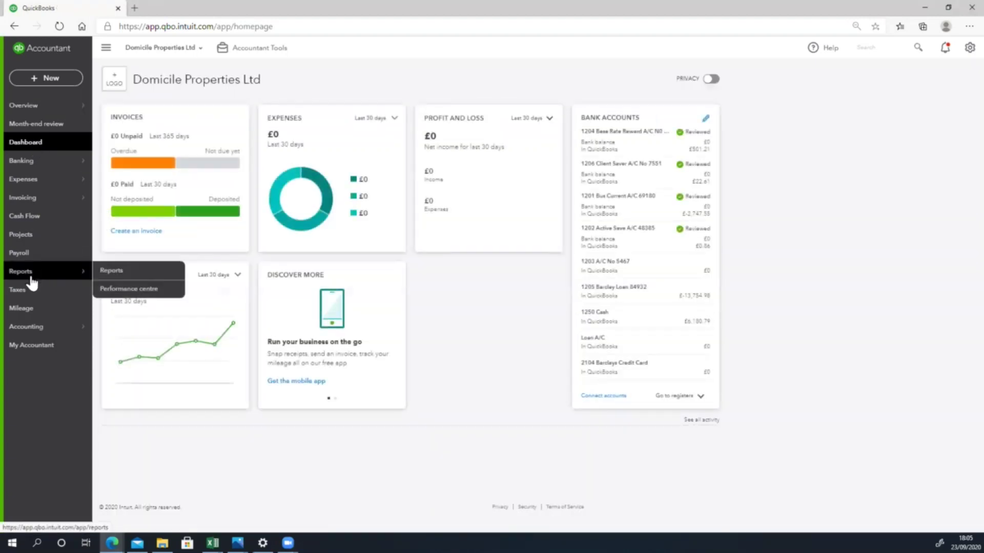
click(105, 277)
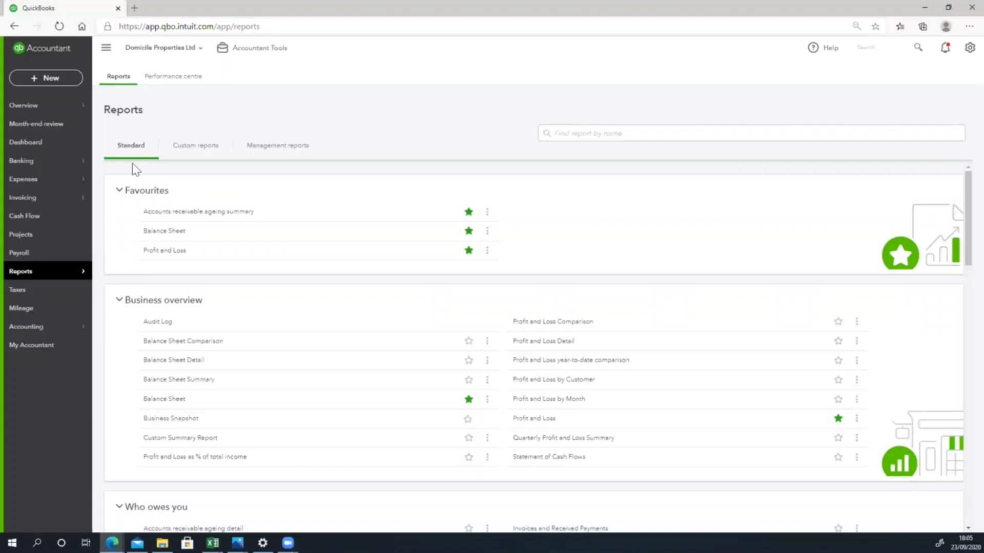
Search the reports for "Tri" and open the Trial Balance report
click(570, 134)
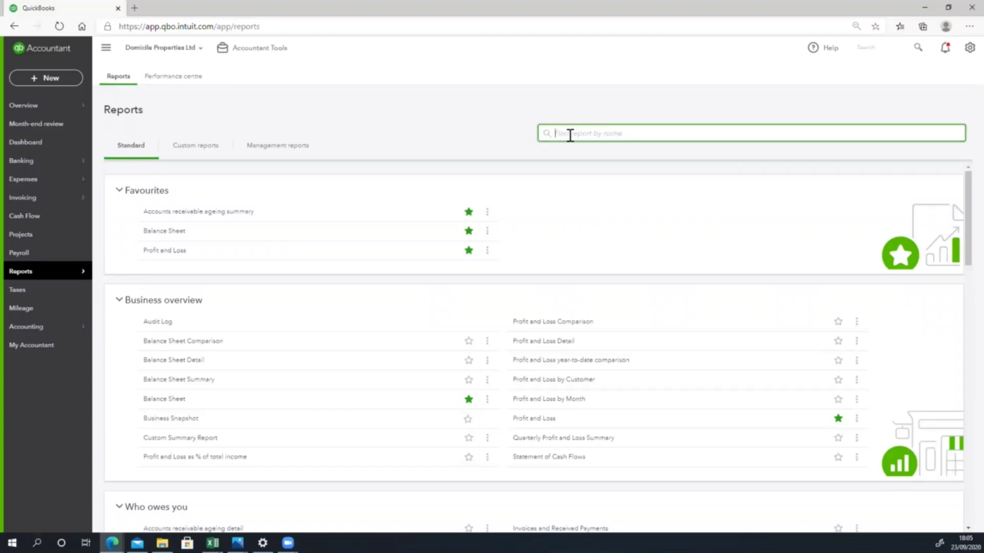
text(Ti)
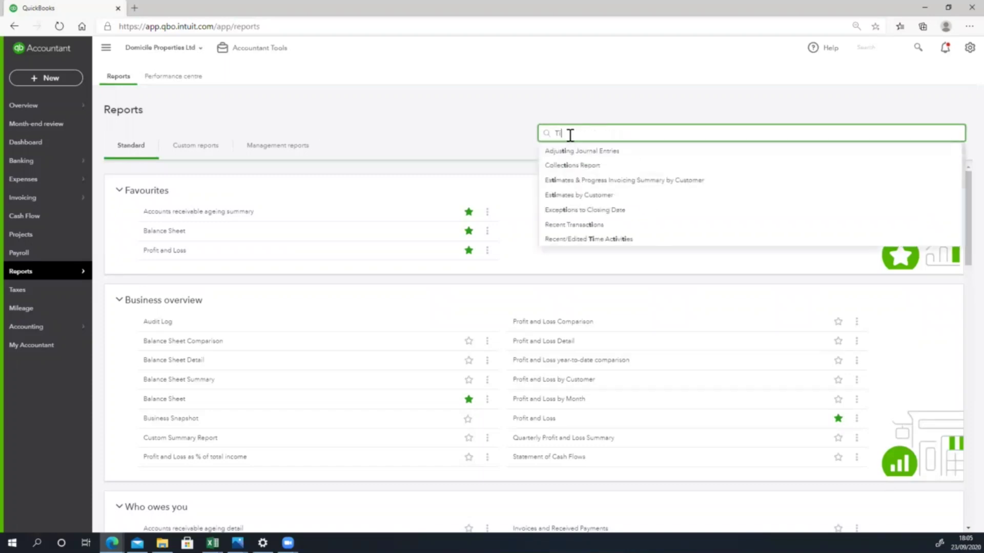
key(BackSpace)
text(ri)
click(562, 183)
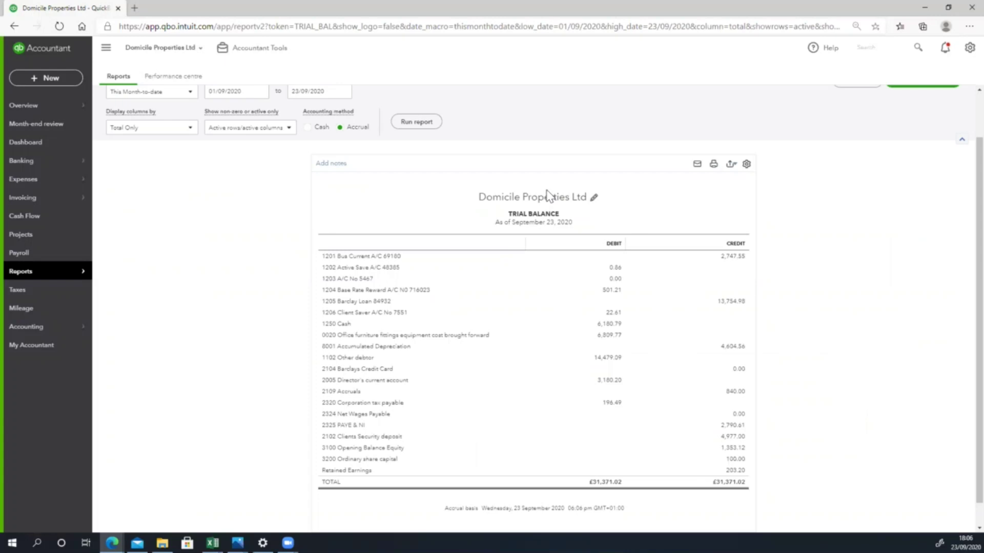
Run the trial balance for the Last Year period and review its debit and credit balances
scroll(299, 200, up, 1)
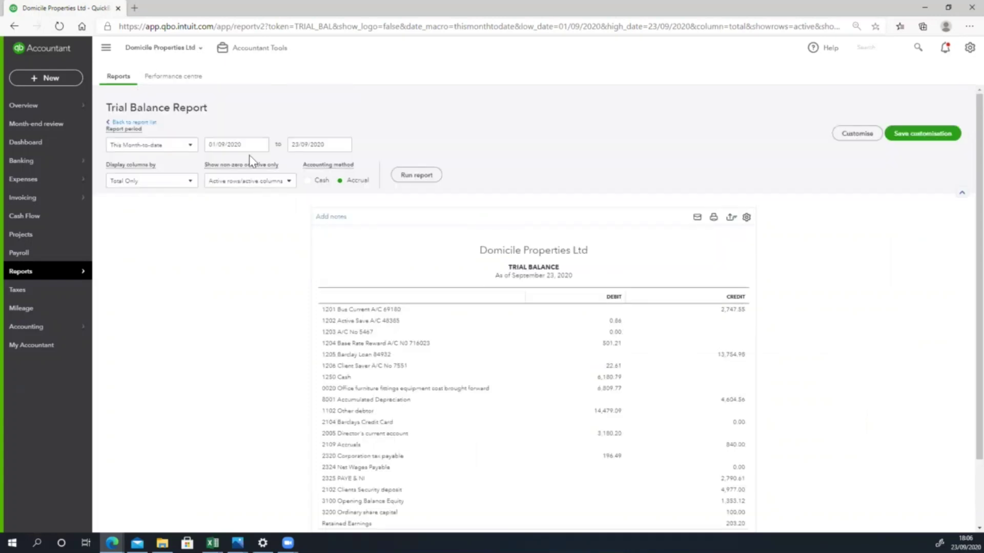
click(188, 146)
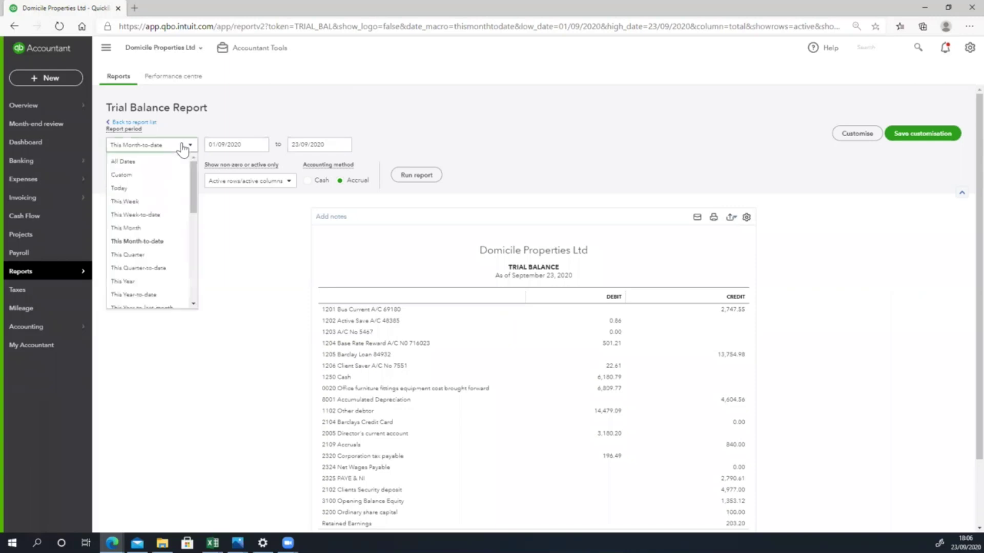
drag(197, 193, 195, 254)
click(157, 232)
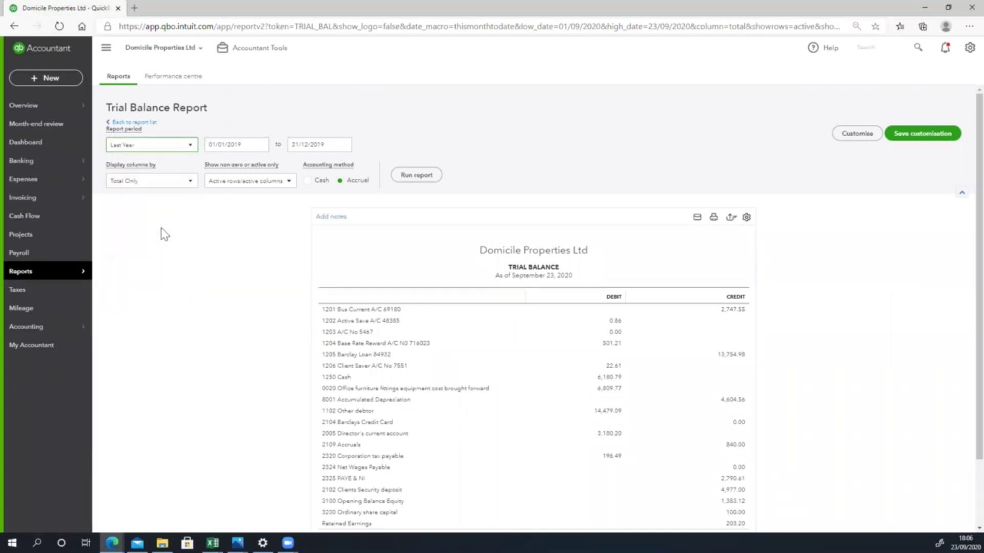
click(417, 176)
scroll(418, 172, down, 2)
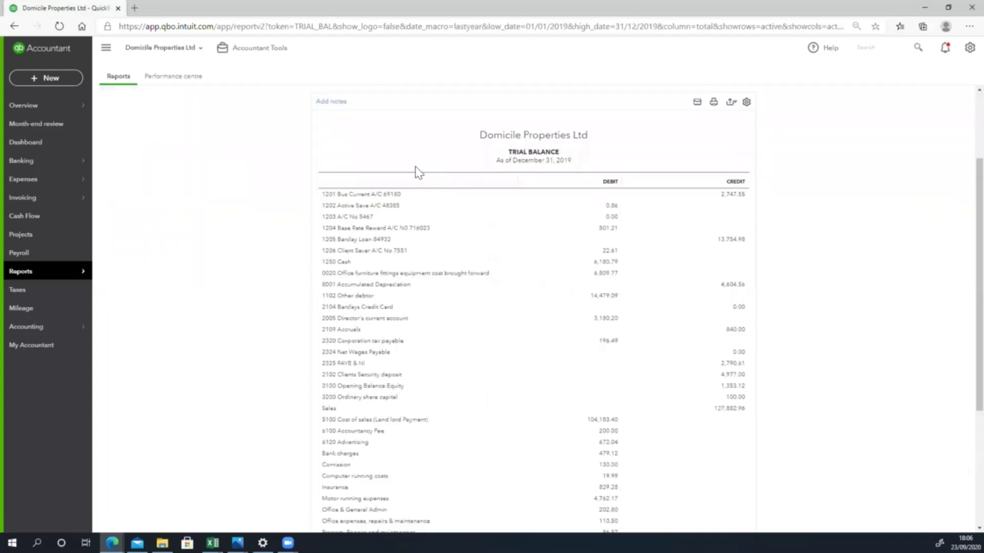
scroll(608, 360, down, 4)
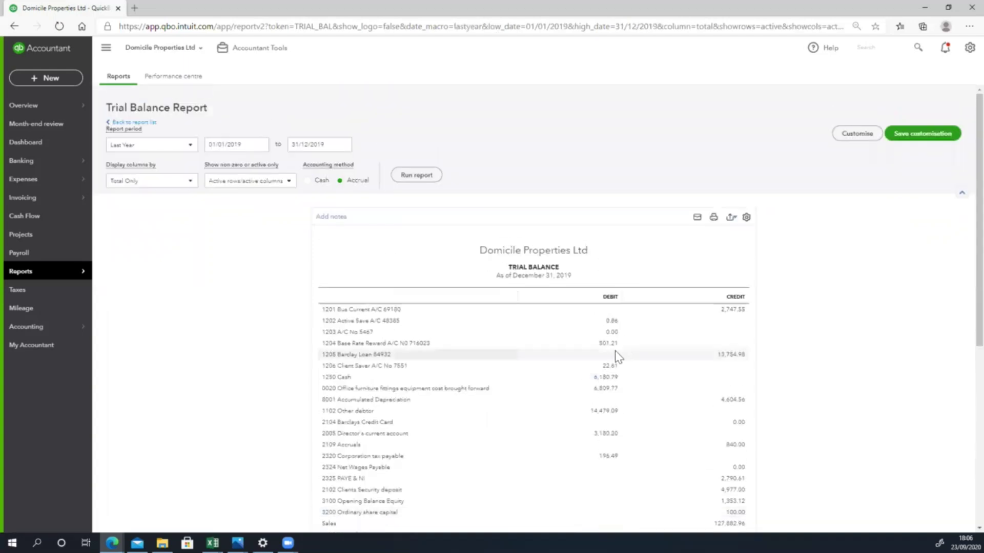
scroll(625, 343, down, 6)
scroll(630, 340, up, 1)
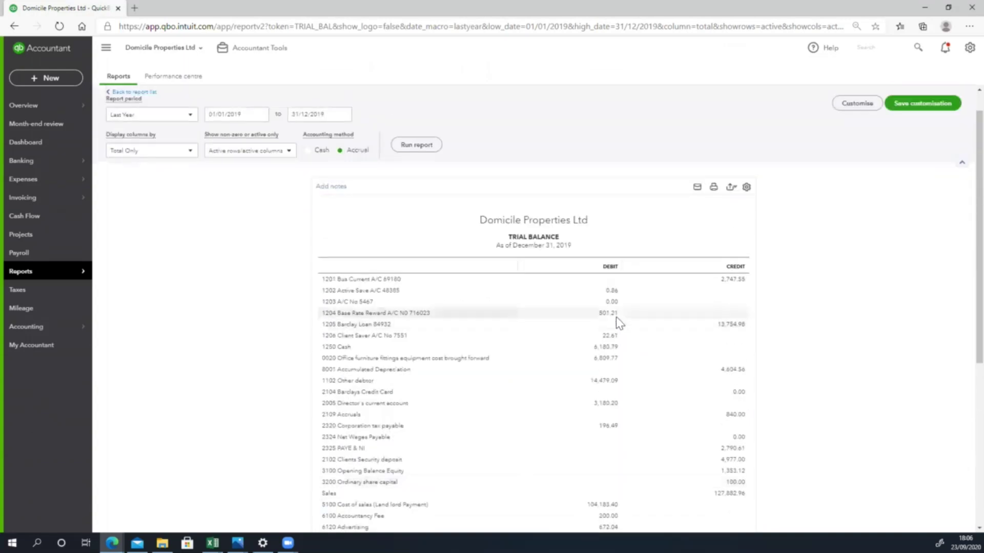
scroll(745, 411, down, 8)
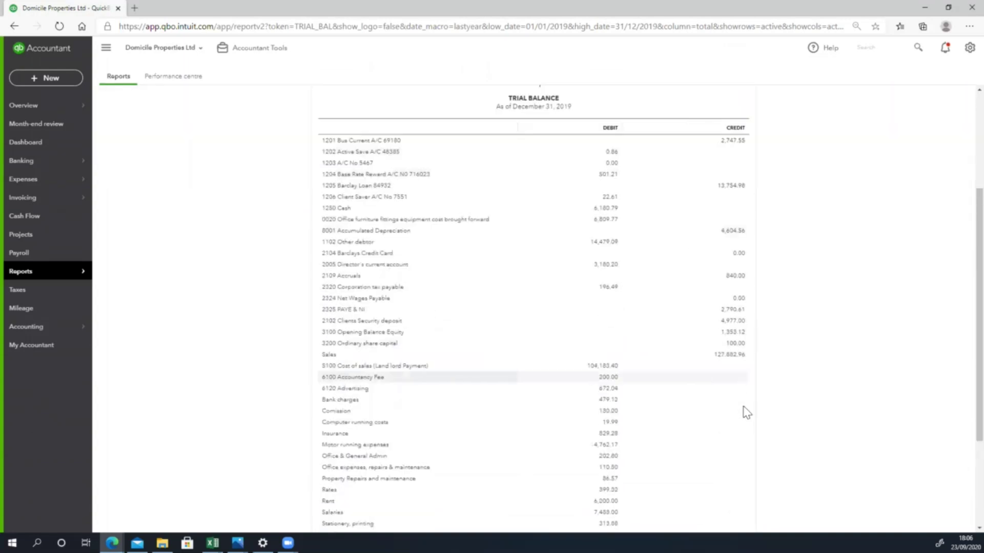
scroll(746, 414, up, 1)
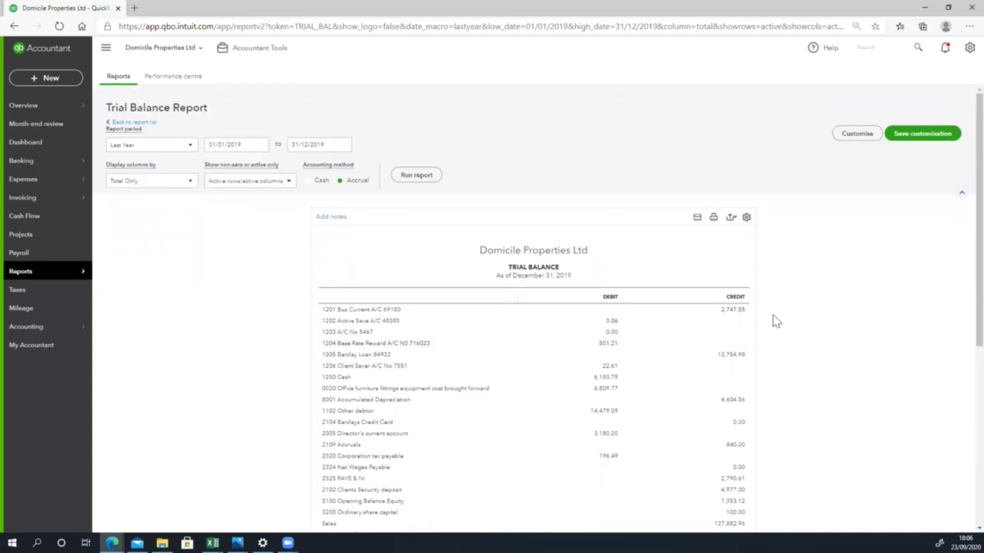
Bring up the email form for the trial balance report and close it without sending
click(730, 222)
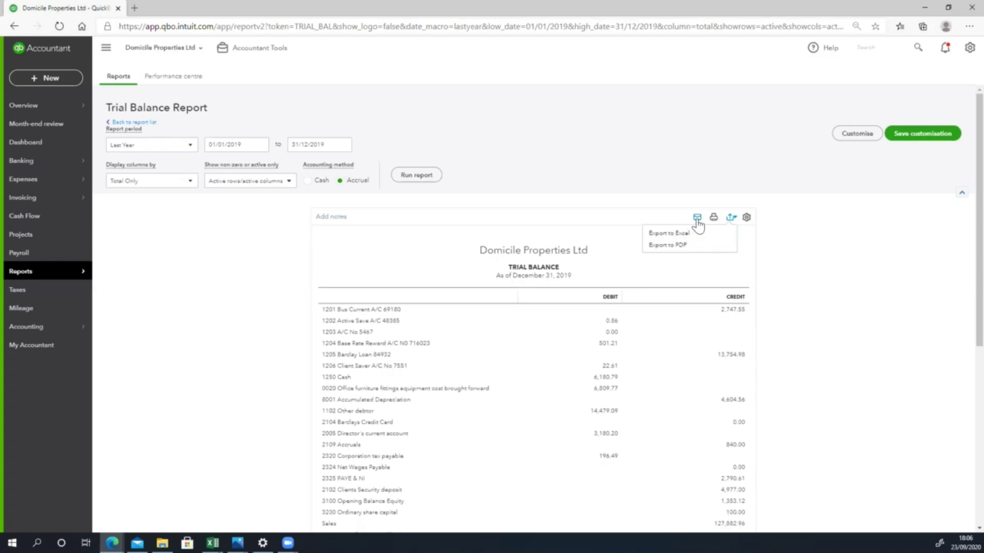
click(697, 218)
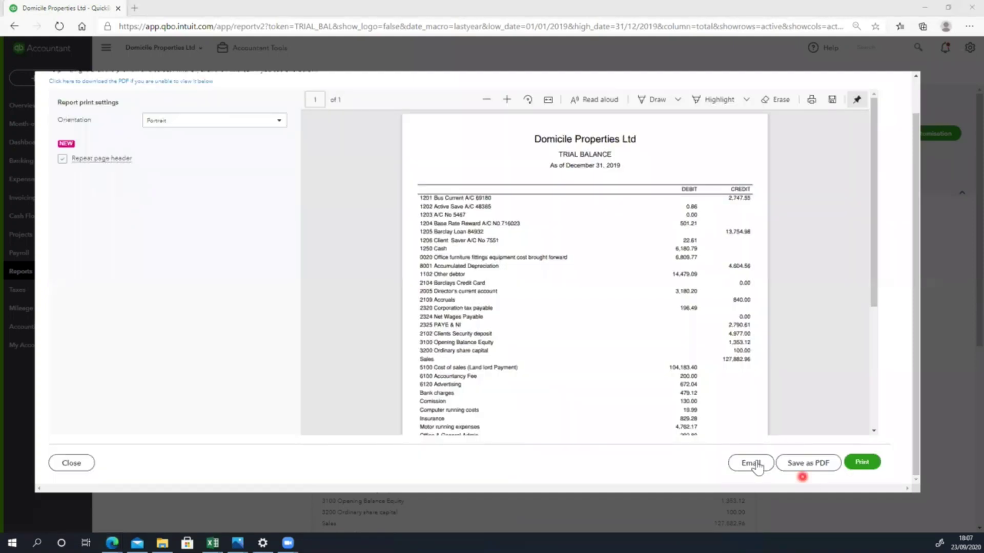
click(756, 456)
click(724, 462)
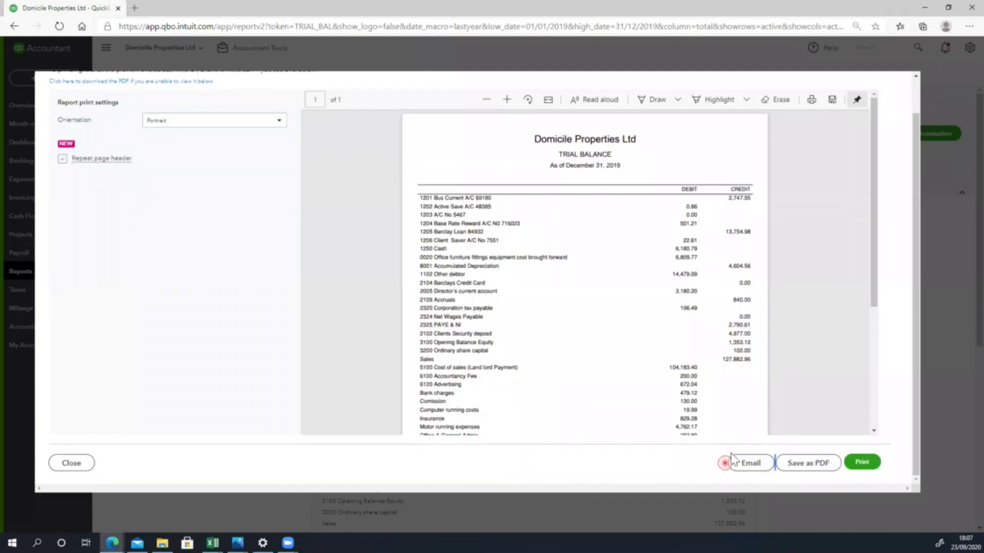
click(751, 467)
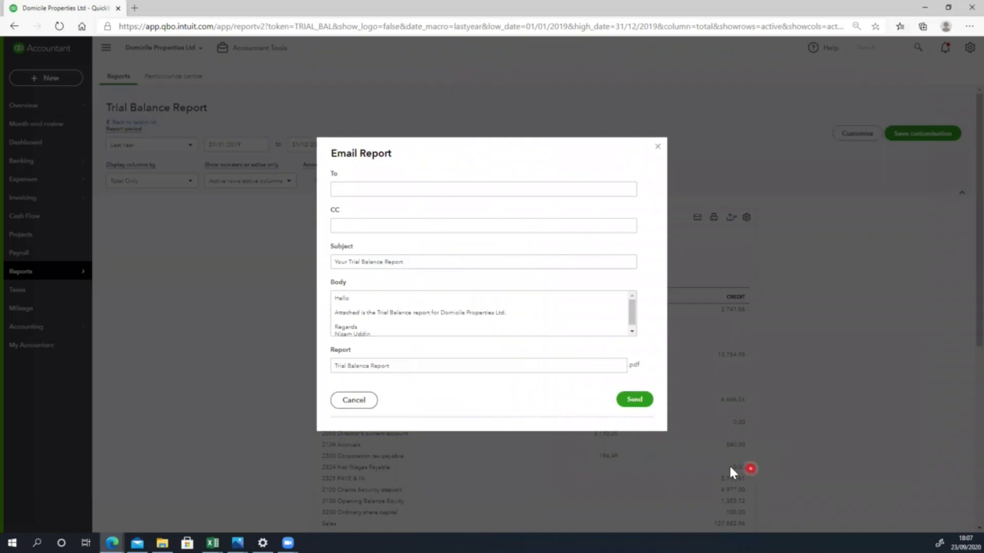
click(379, 189)
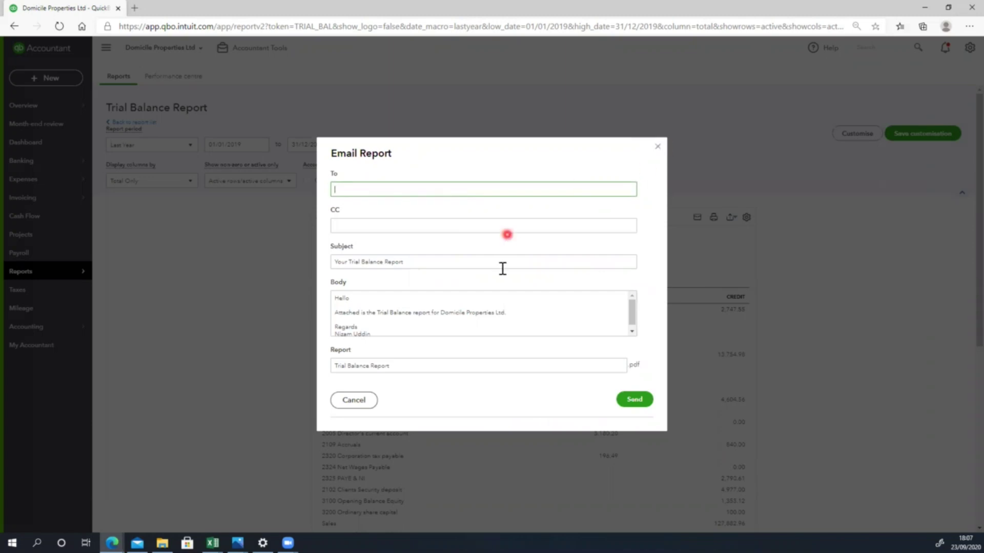
click(658, 148)
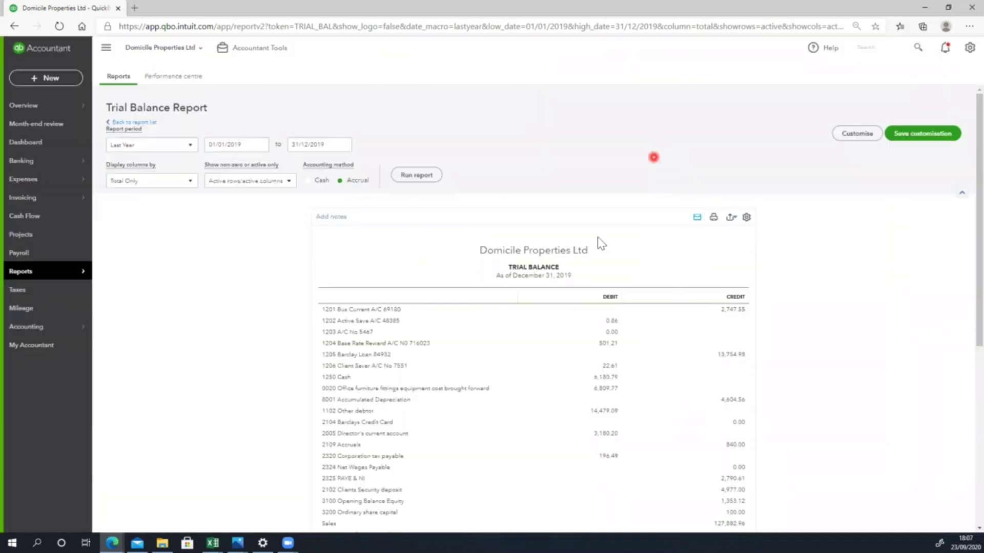
click(660, 116)
Start saving the report customisation, with "Trial Balance'19" as the custom report name and "2019 Report" as the group
click(902, 138)
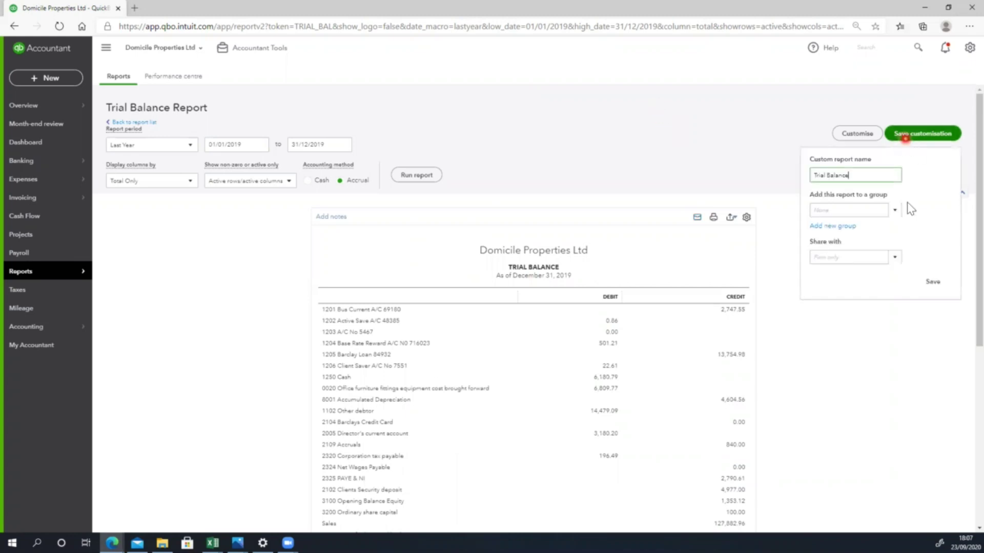
click(860, 210)
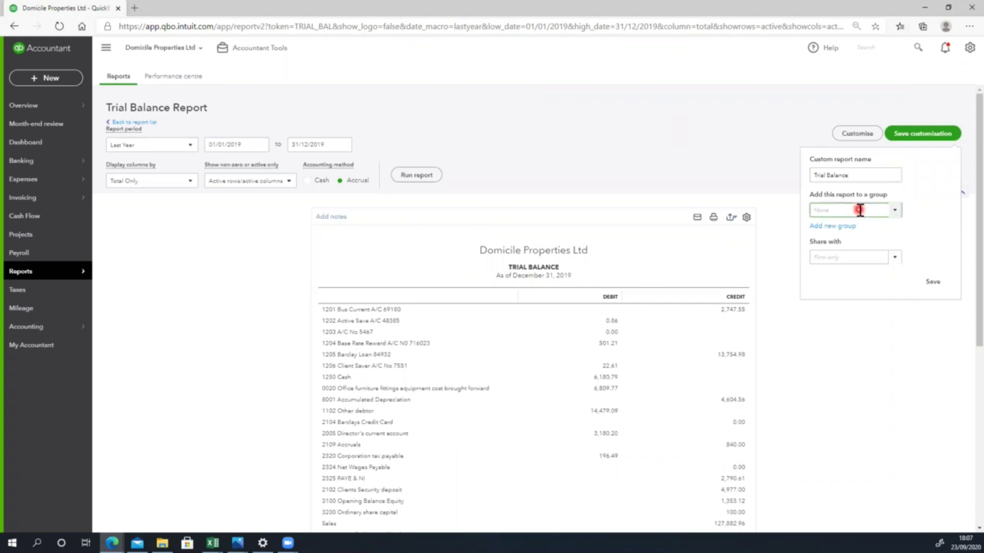
text(2019 Report)
triple_click(859, 175)
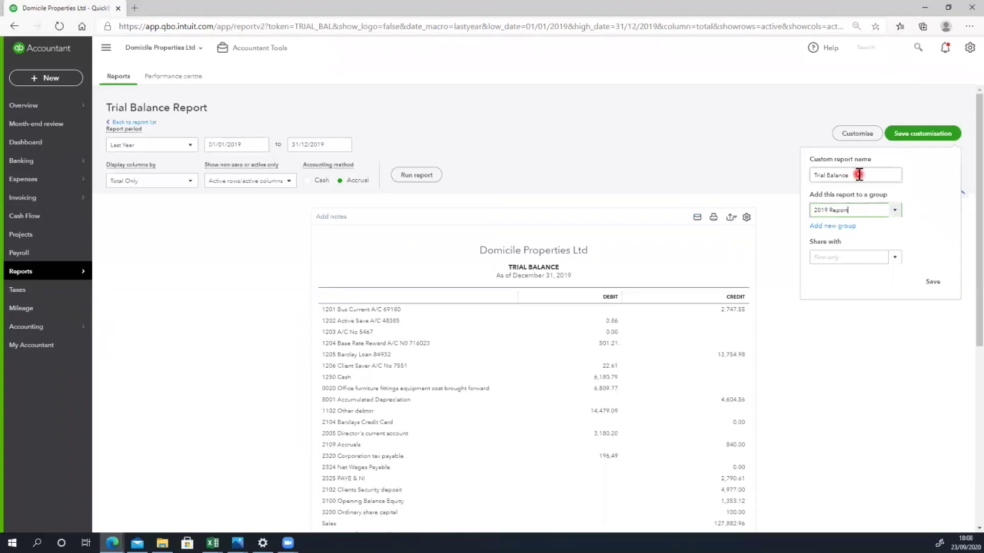
click(860, 176)
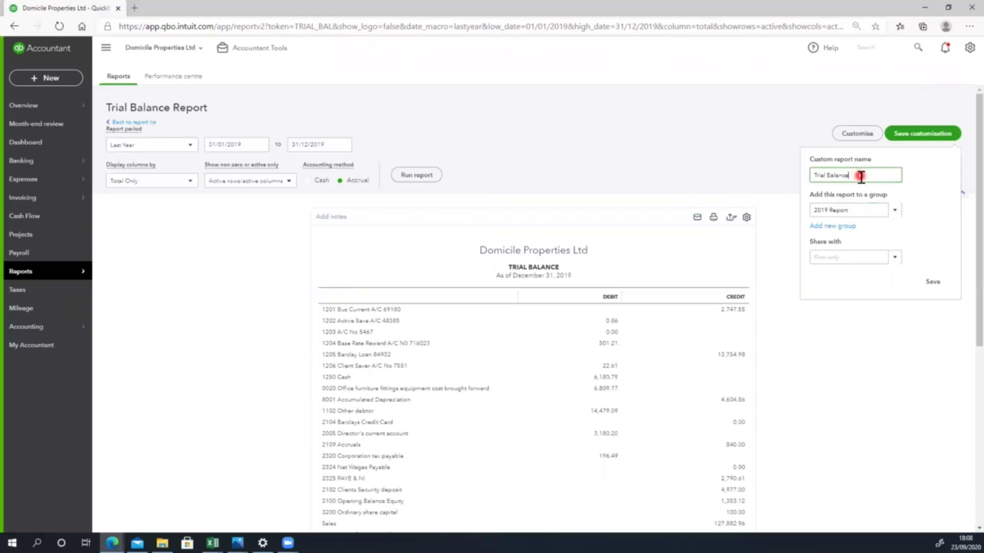
text('19)
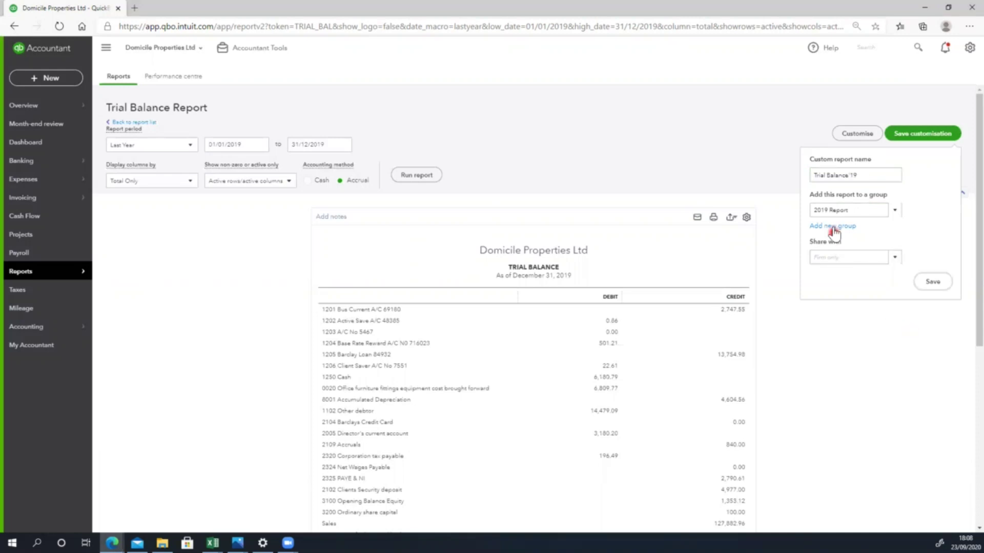
Add a new report group named "2019 Report" and save the customised trial balance
click(822, 226)
click(848, 246)
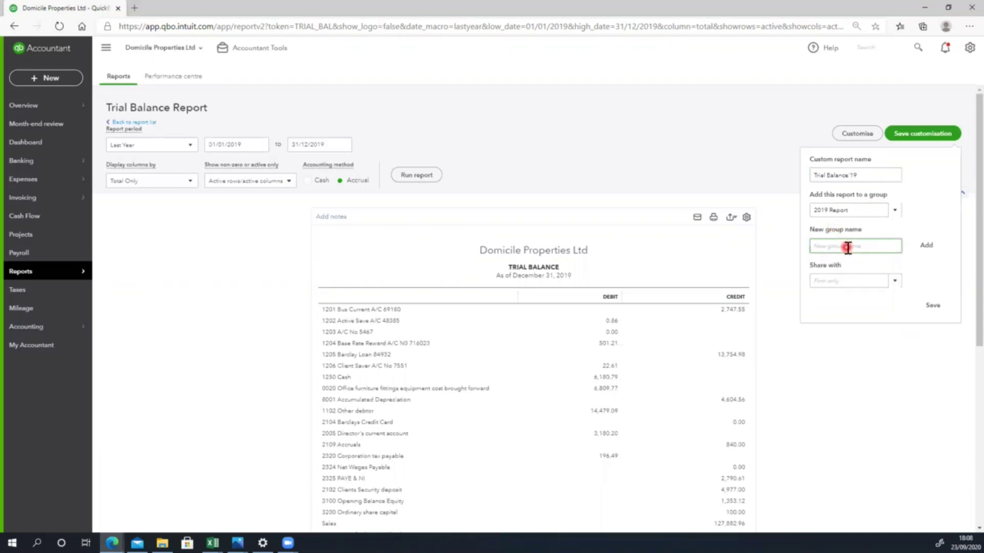
text(2019 Report)
click(923, 248)
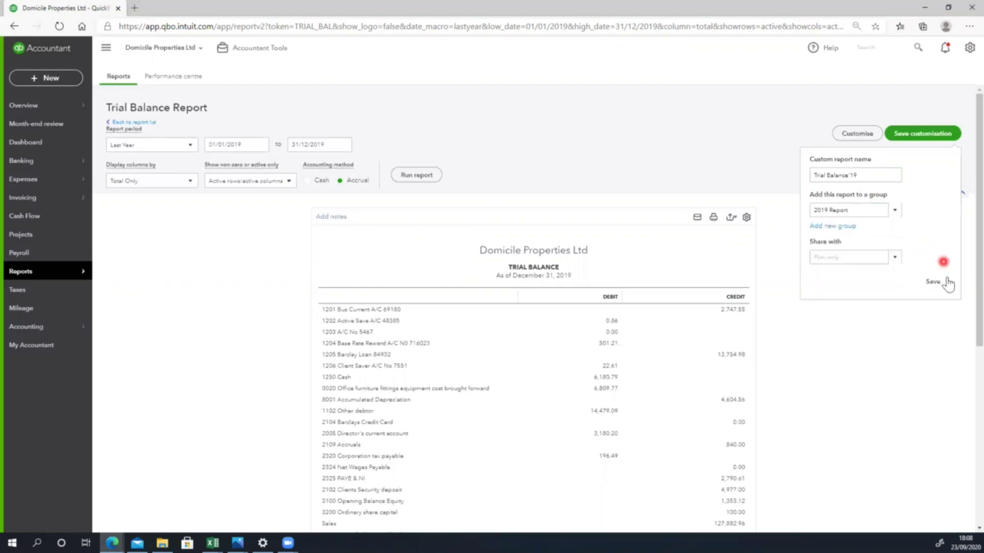
click(934, 283)
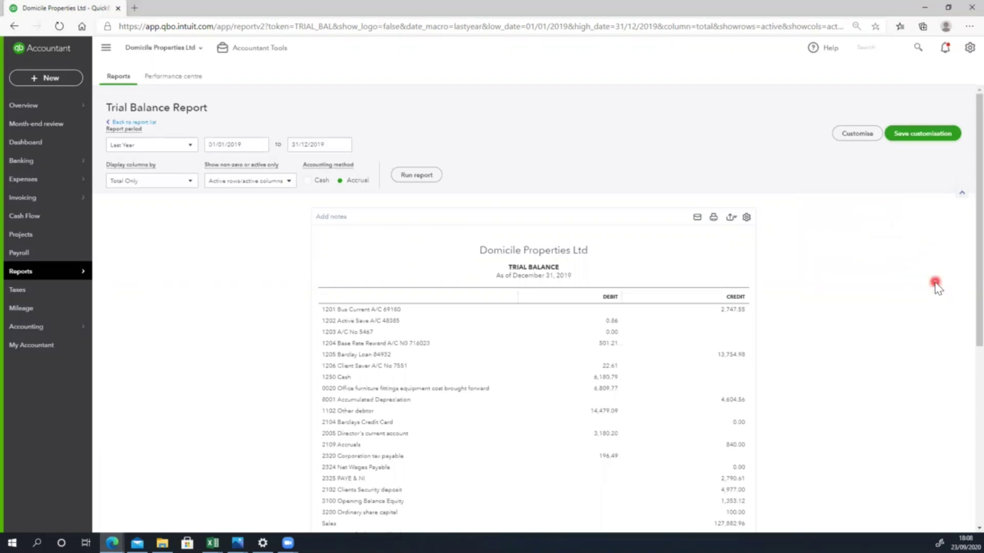
Return to the standard reports list and mark General Ledger under For my accountant as a favourite
scroll(935, 283, down, 2)
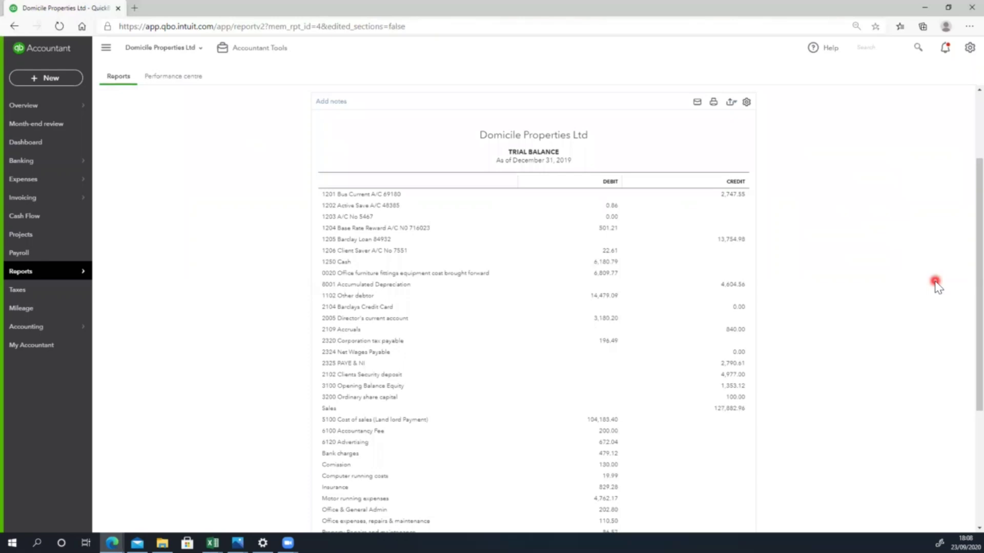
scroll(261, 205, up, 2)
mouse_move(48, 278)
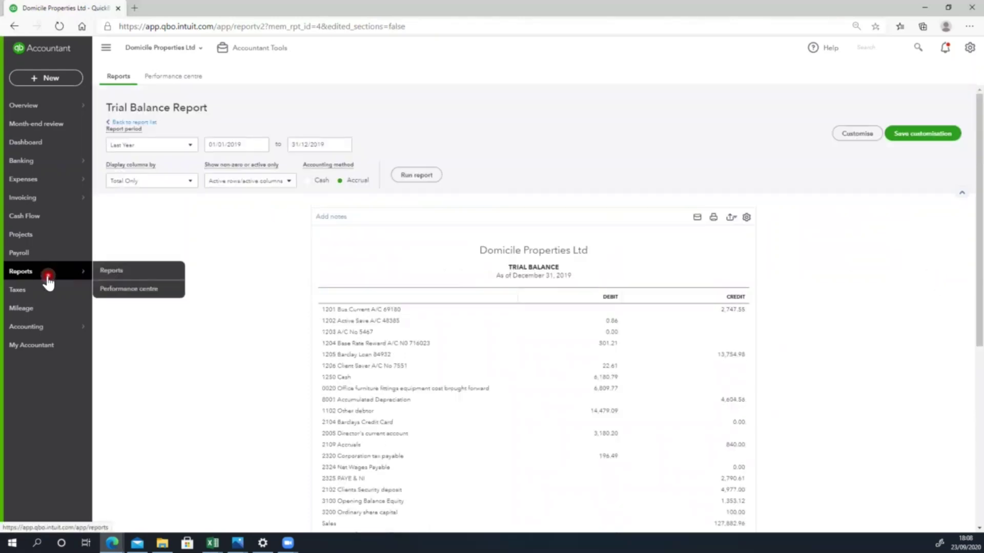
click(121, 272)
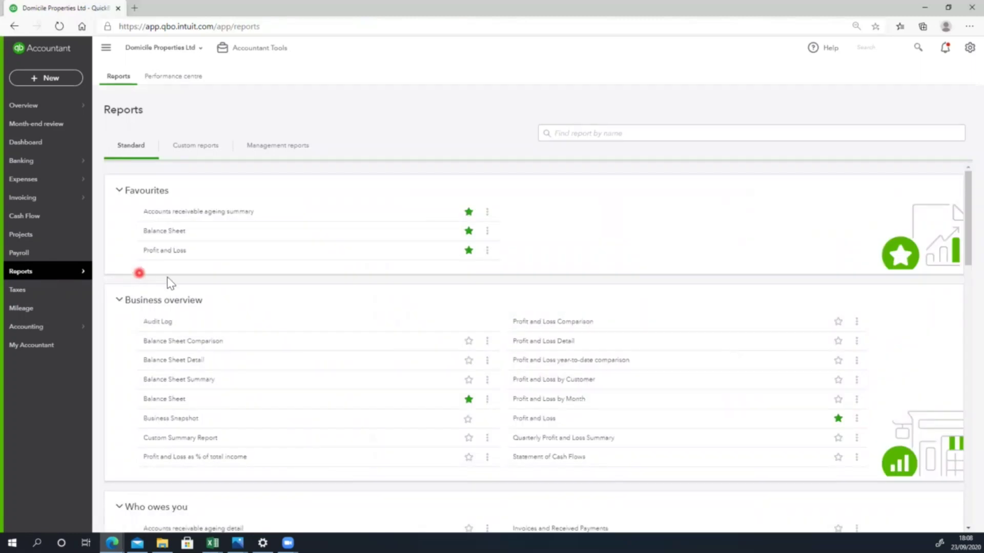
scroll(368, 277, down, 5)
scroll(368, 276, down, 15)
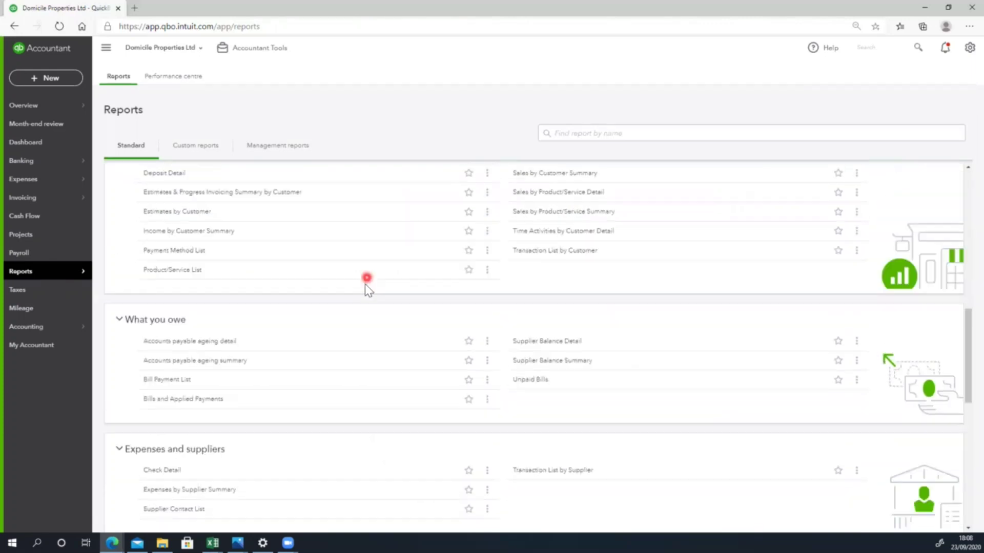
scroll(353, 317, down, 3)
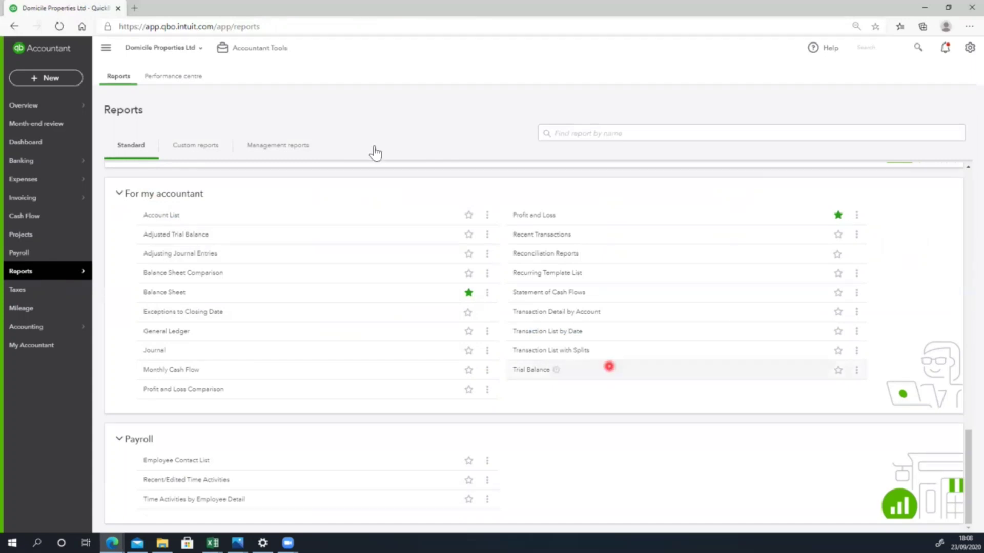
click(469, 331)
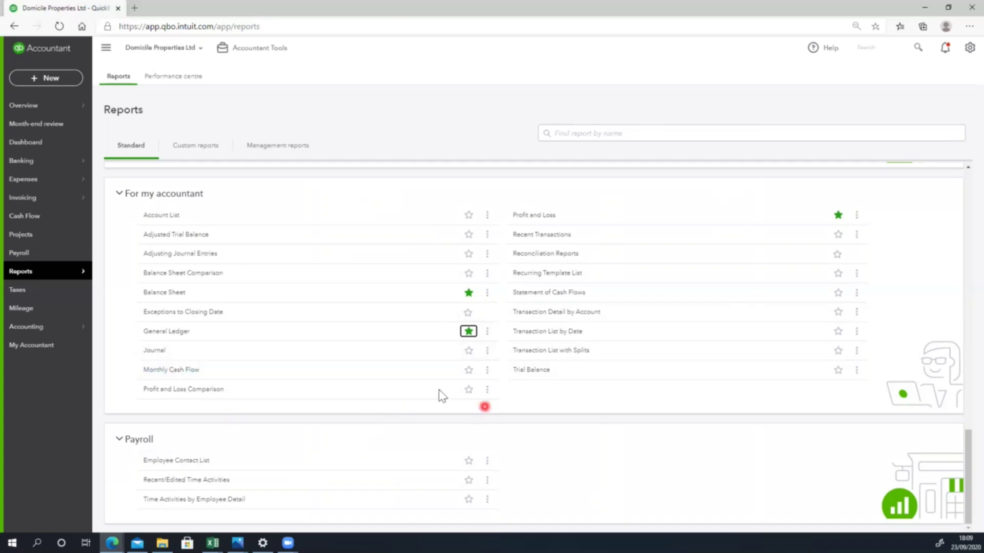
Mark Trial Balance under For my accountant as a favourite and open the General Ledger report
click(838, 370)
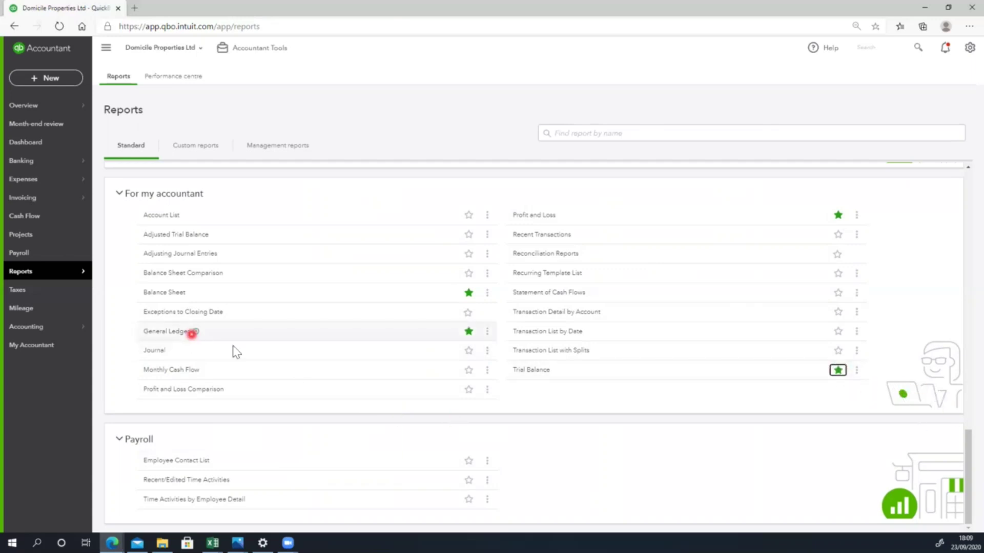
click(175, 334)
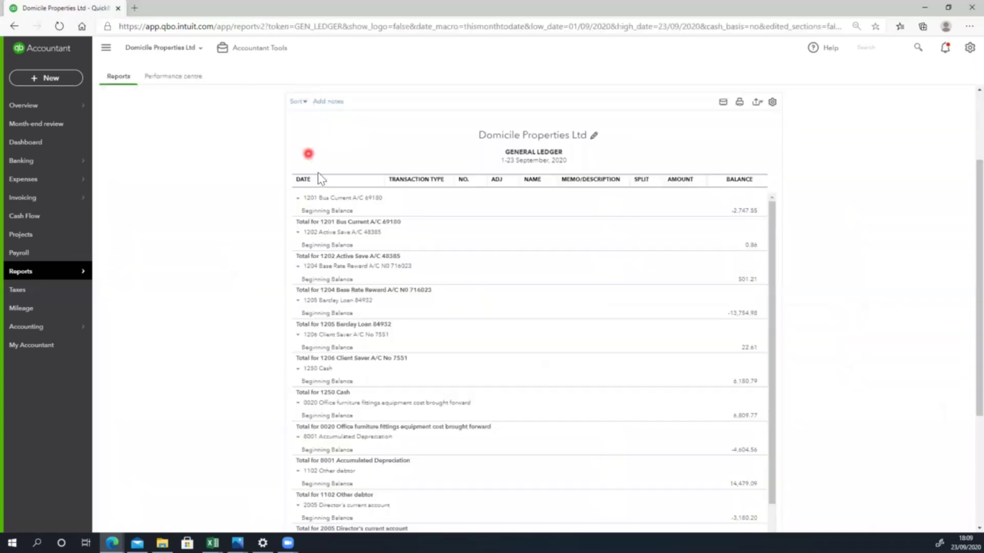
Set the General Ledger report period to Last Year and run the report
click(132, 148)
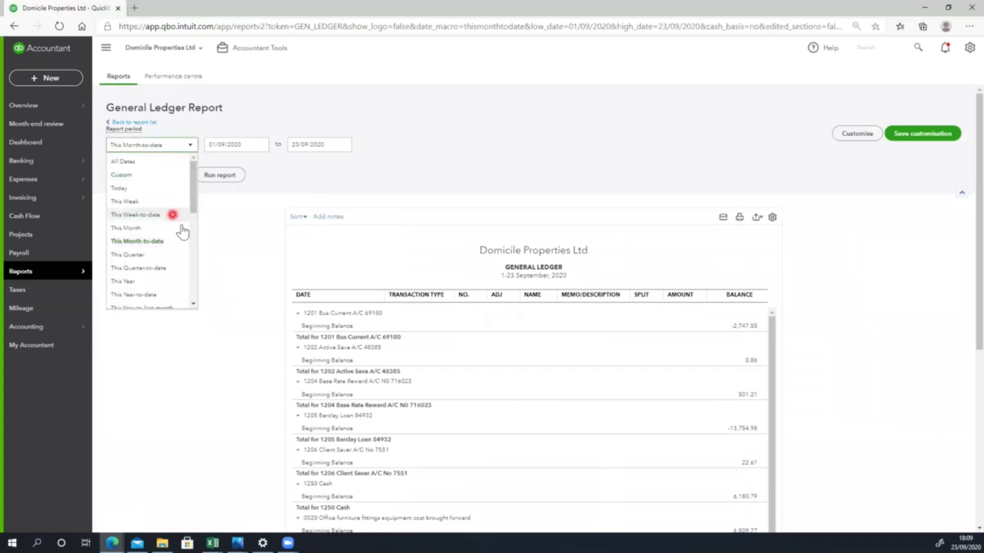
scroll(169, 220, down, 1)
scroll(169, 215, up, 2)
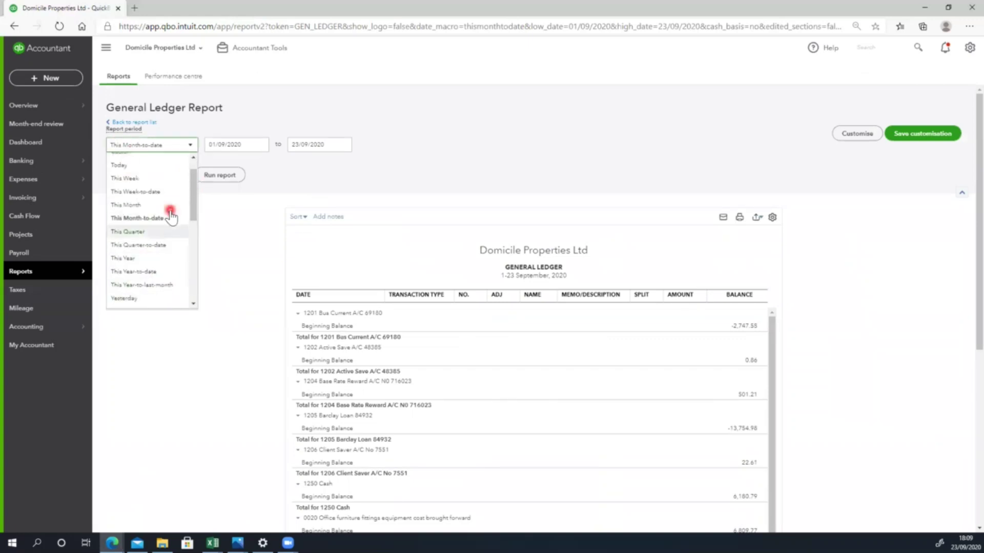
scroll(169, 205, down, 4)
scroll(158, 246, down, 1)
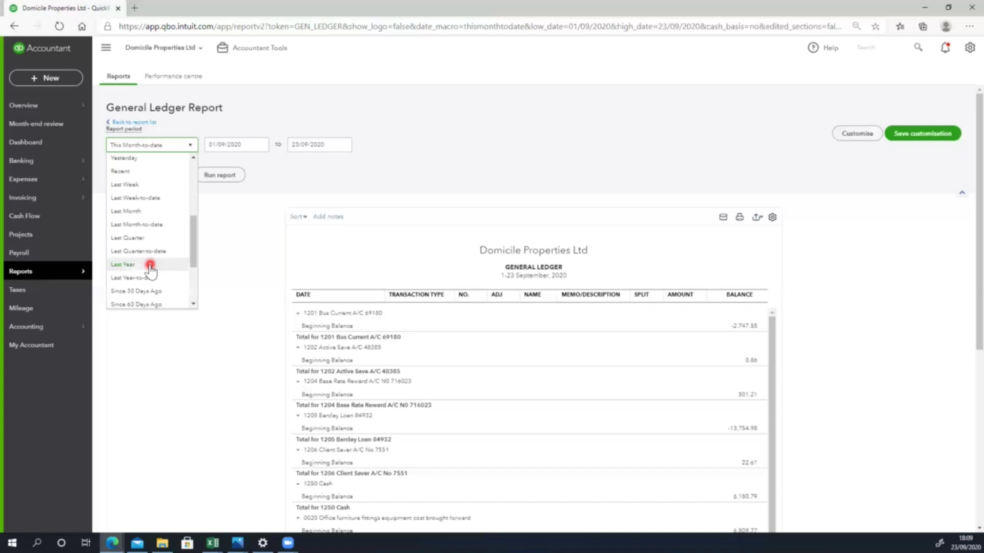
click(150, 265)
click(221, 175)
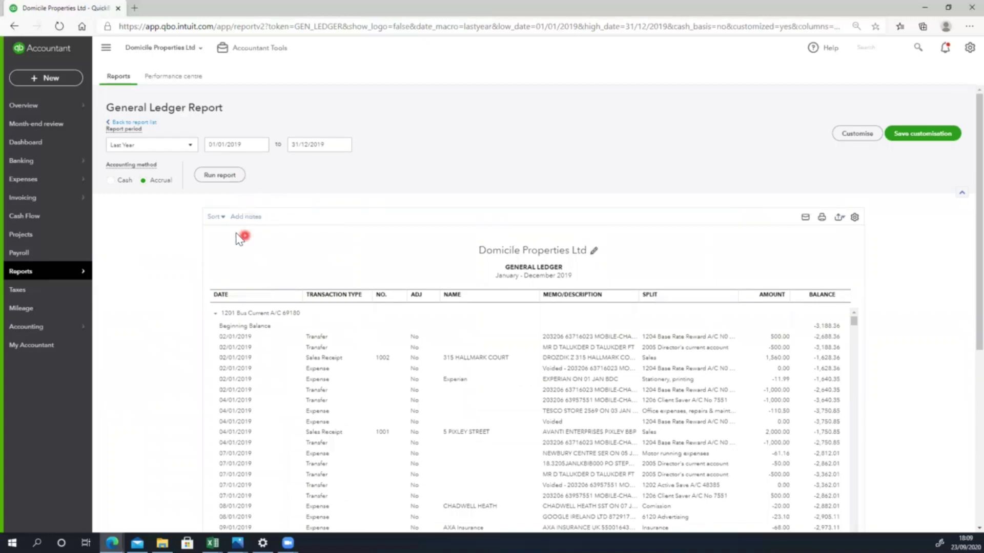
Sort the general ledger by Account in the default order and rerun the report
click(224, 219)
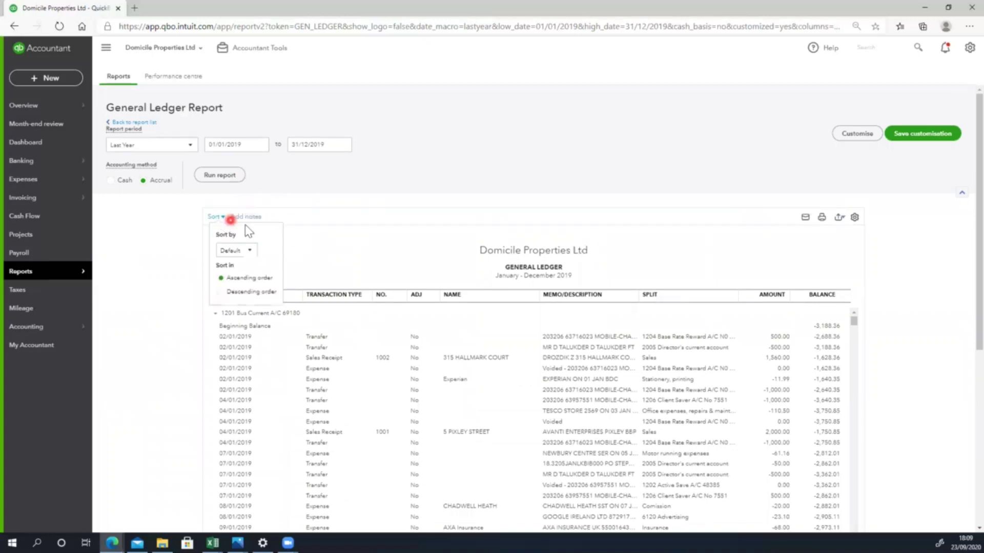
click(246, 252)
drag(284, 289, 278, 336)
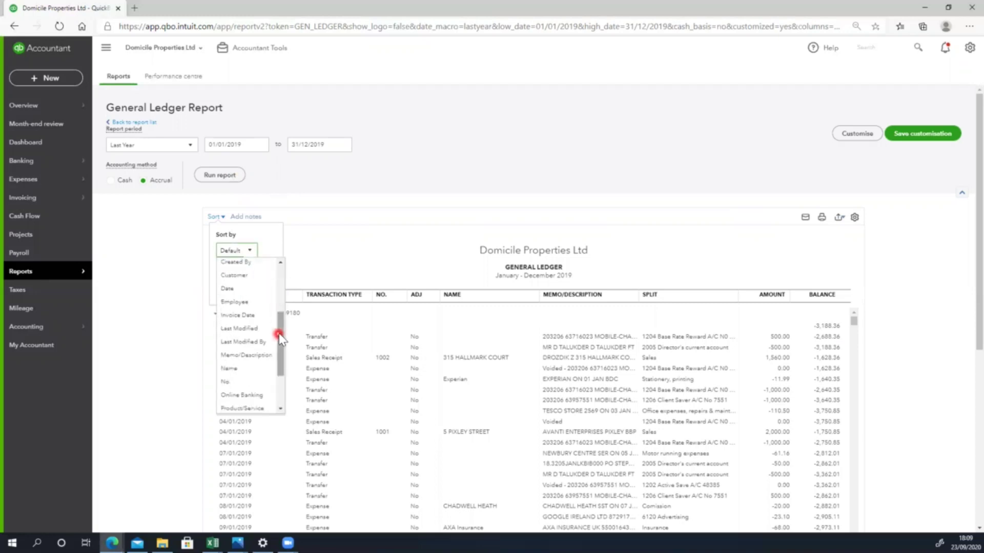
scroll(245, 316, up, 2)
click(253, 307)
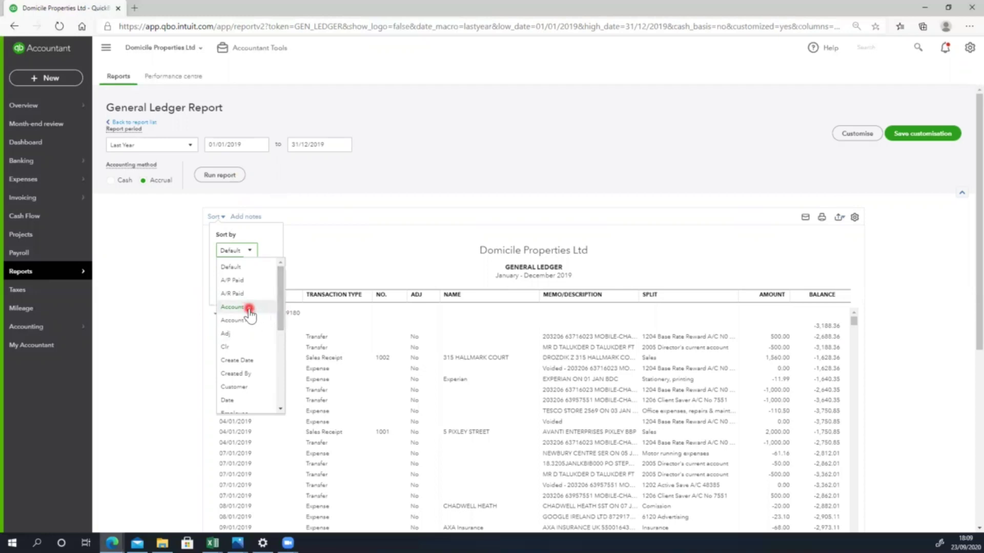
click(249, 307)
scroll(279, 131, down, 1)
click(230, 109)
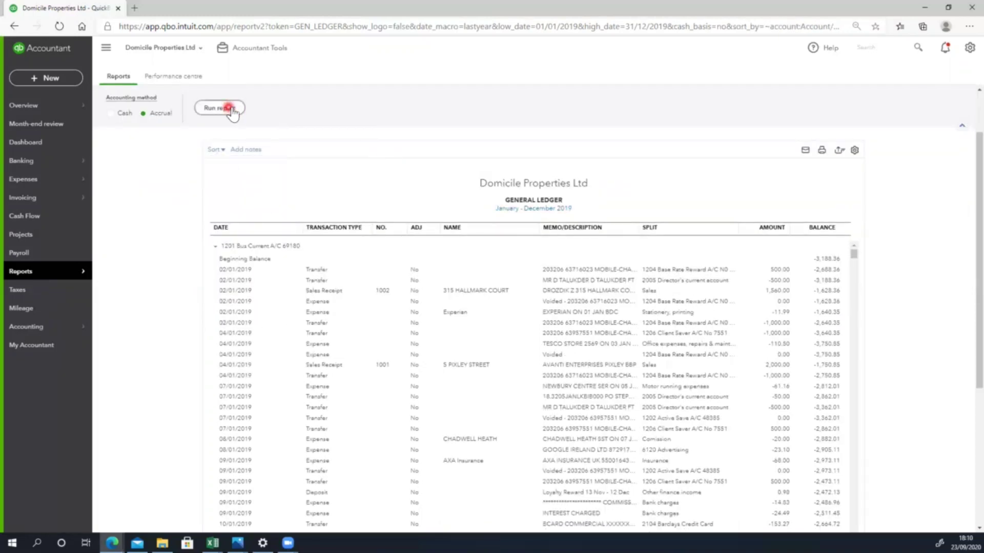
Look through the 2019 general ledger transactions account by account, from the bank accounts down to the expense accounts
scroll(285, 255, down, 1)
scroll(280, 267, down, 3)
scroll(277, 264, down, 15)
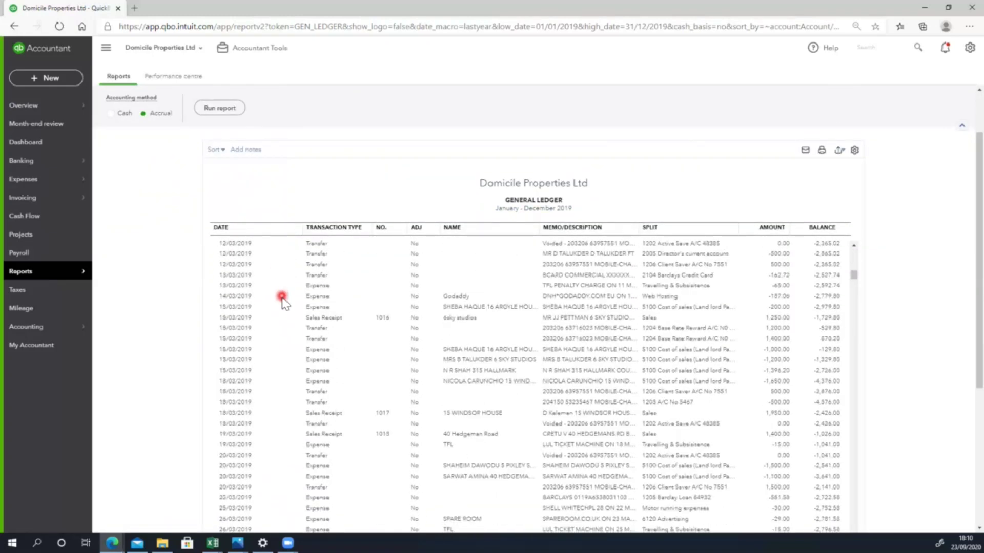
scroll(282, 299, down, 15)
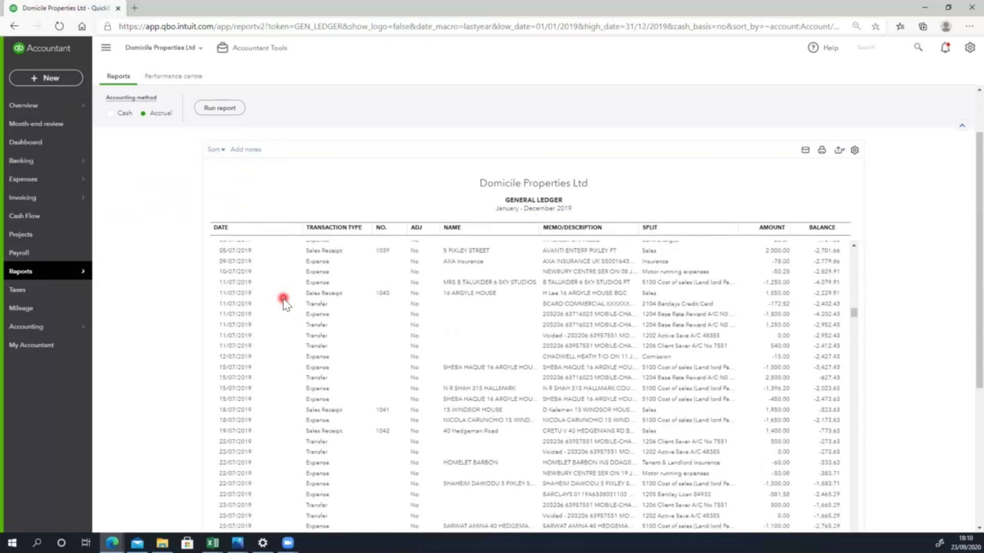
scroll(283, 305, down, 10)
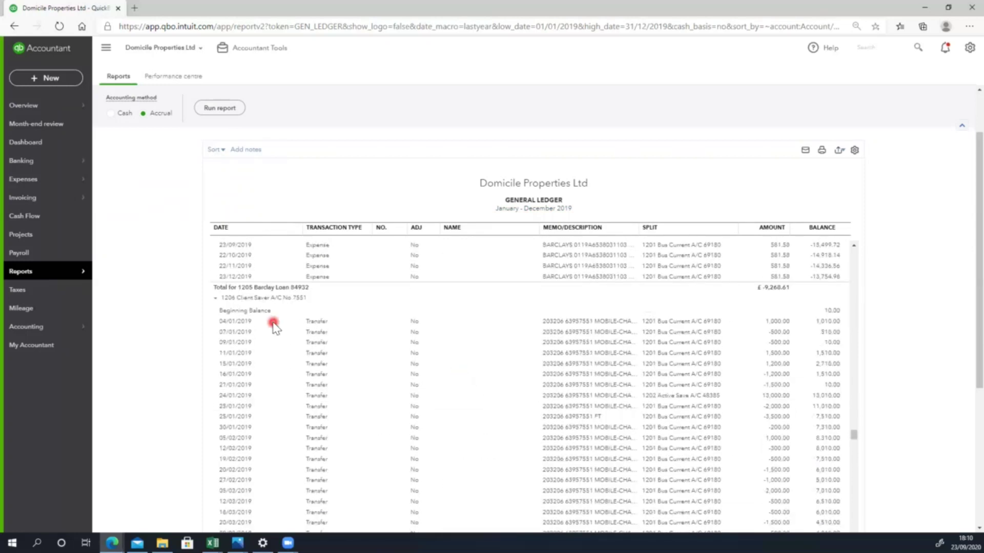
scroll(277, 323, down, 15)
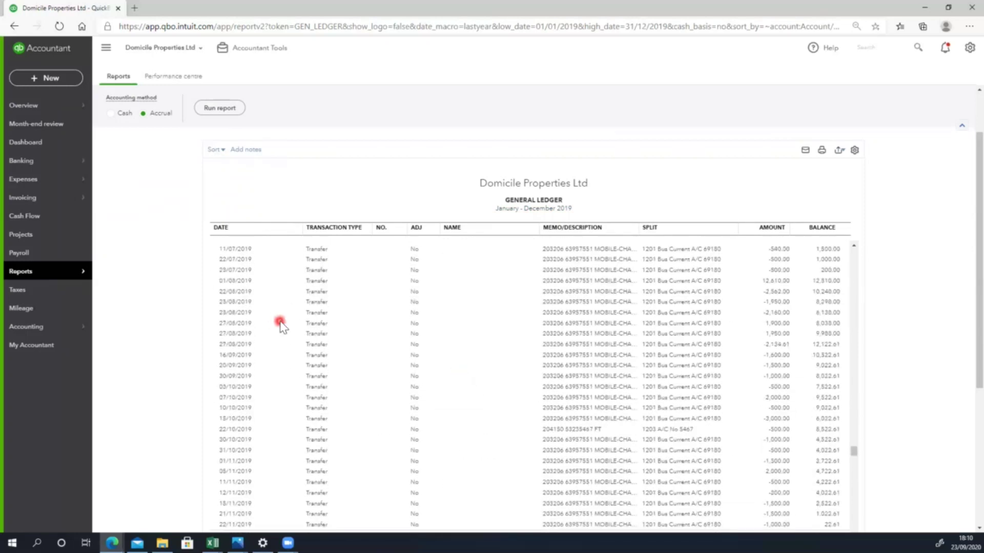
scroll(281, 328, up, 3)
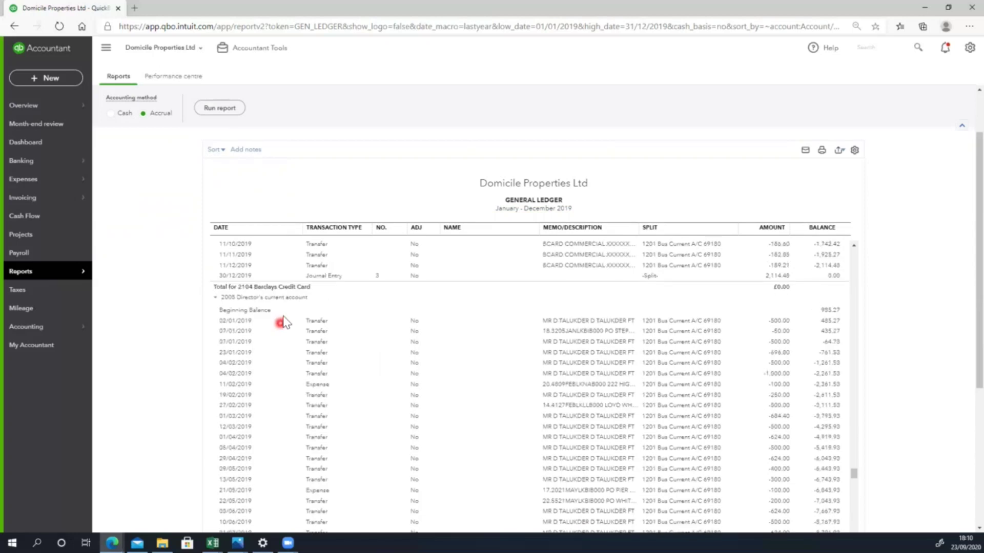
scroll(284, 323, down, 15)
scroll(362, 359, down, 15)
scroll(364, 357, down, 10)
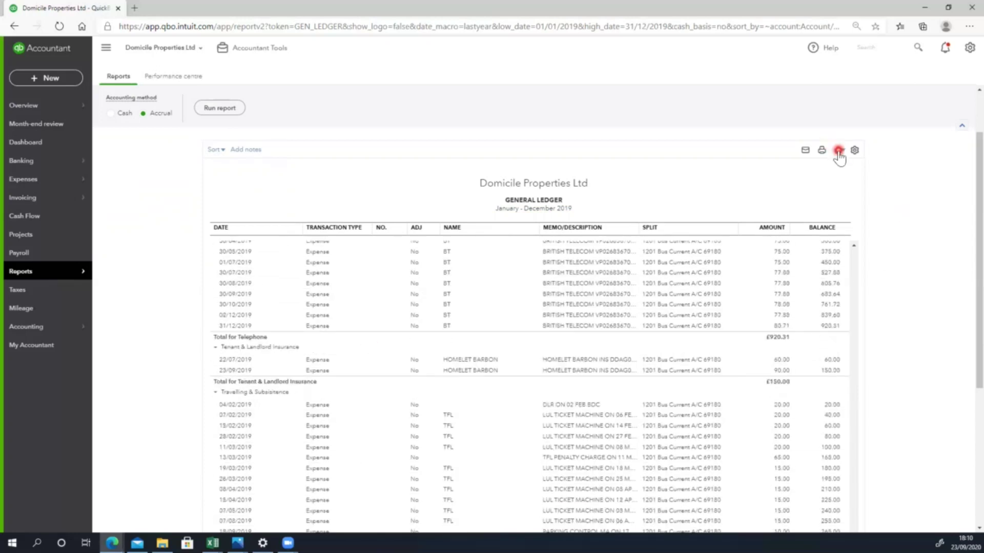
scroll(564, 358, down, 10)
scroll(243, 148, up, 10)
scroll(244, 149, up, 5)
scroll(193, 127, up, 5)
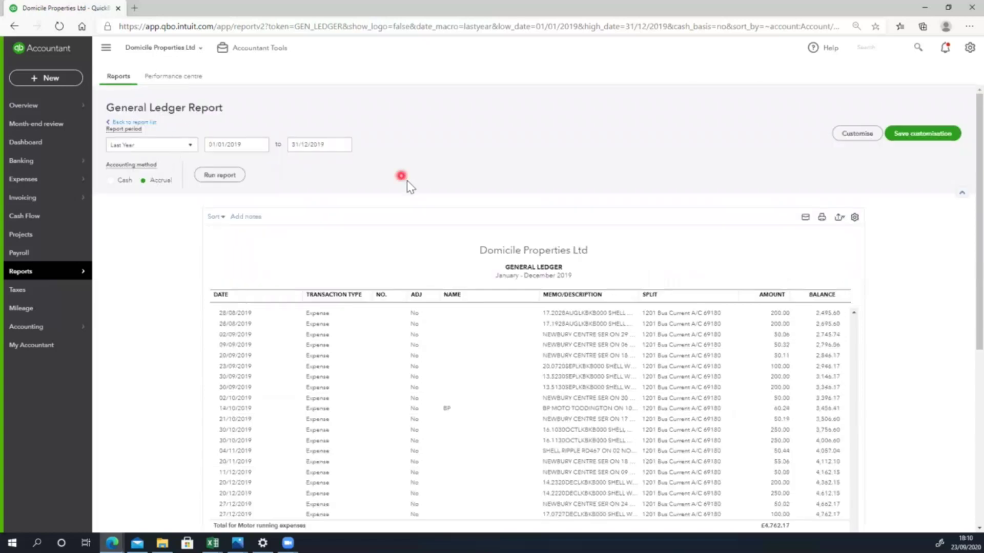
Save the general ledger customisation as "General Ledger,19" in the "2019 Report" group
click(922, 135)
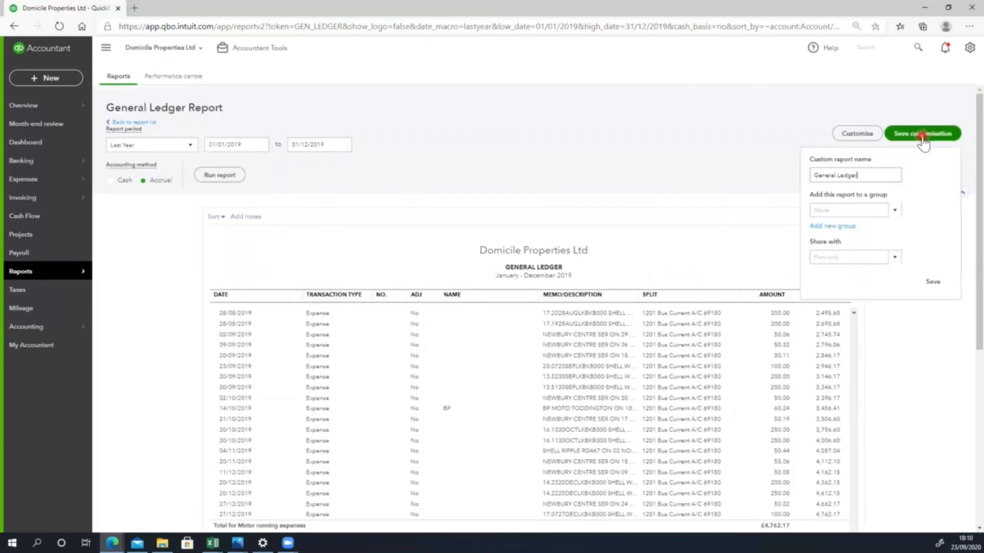
click(892, 175)
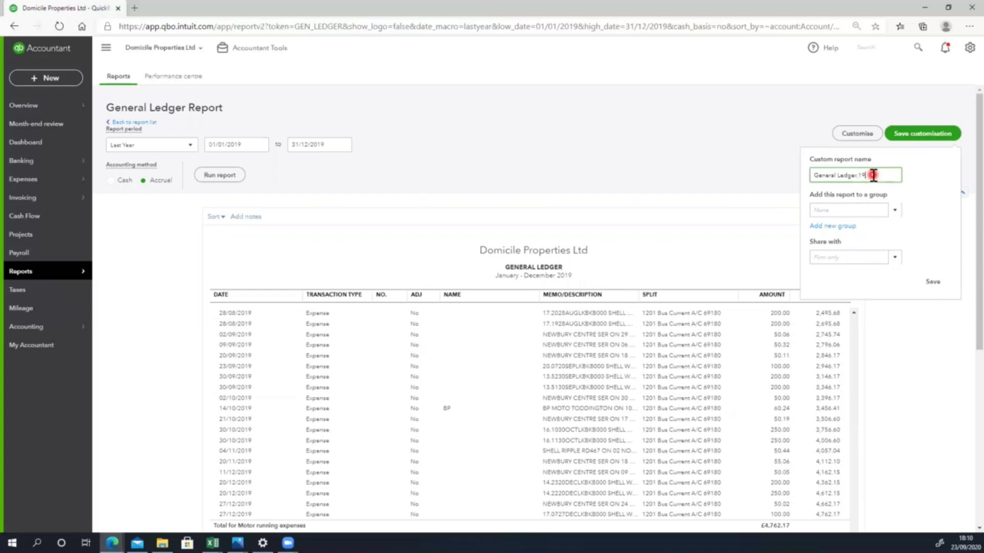
click(865, 214)
text(2019)
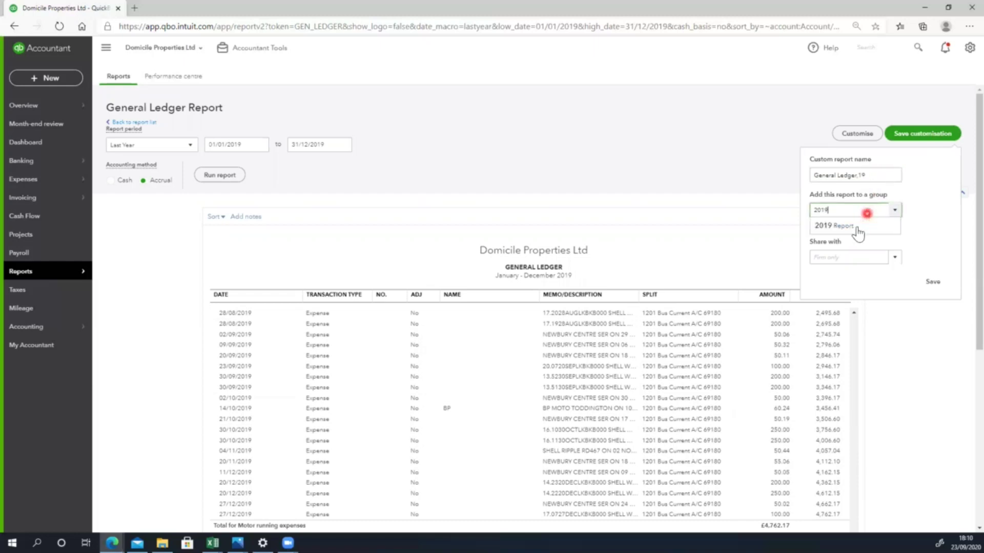
click(857, 228)
click(936, 282)
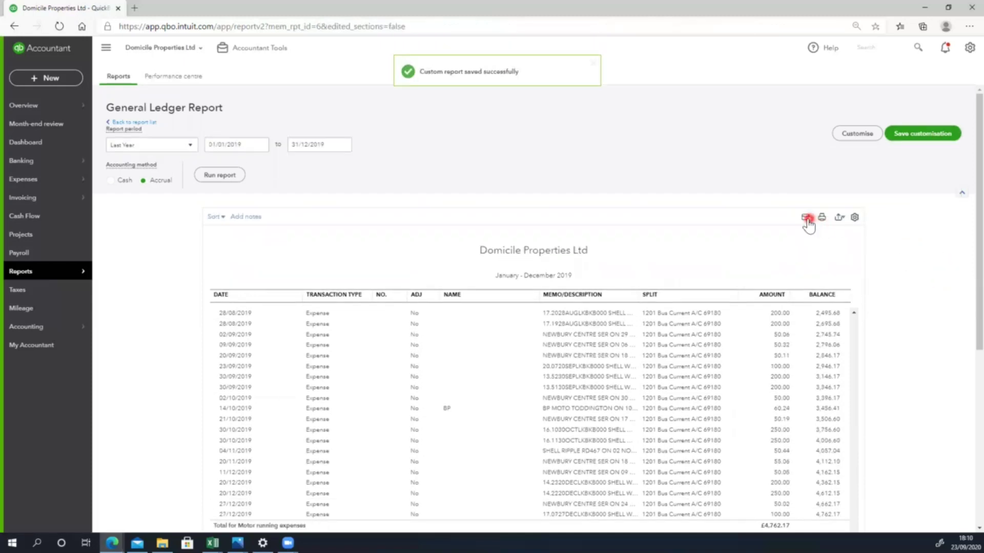
View the general ledger's export and email options without exporting or sending the report
scroll(825, 229, down, 2)
click(838, 105)
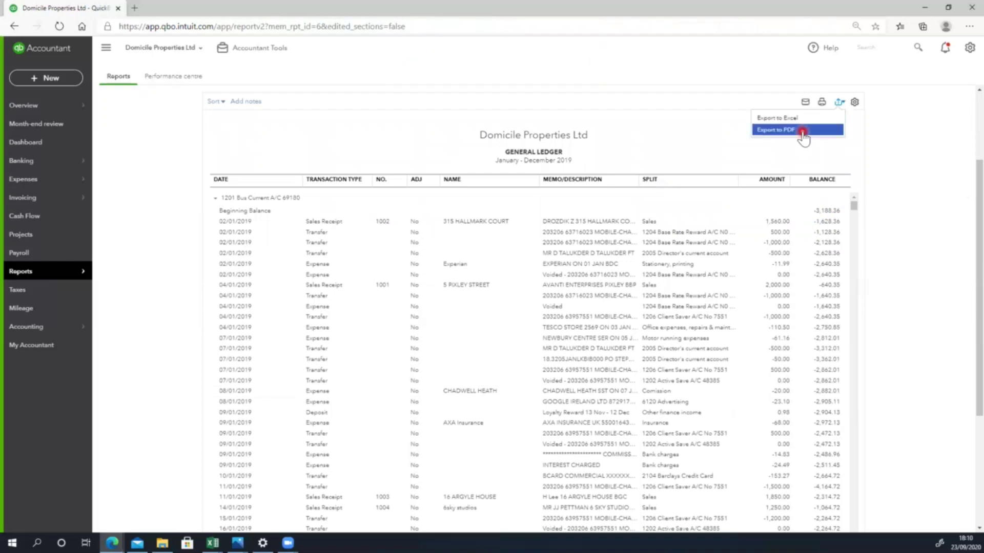
click(806, 104)
click(808, 103)
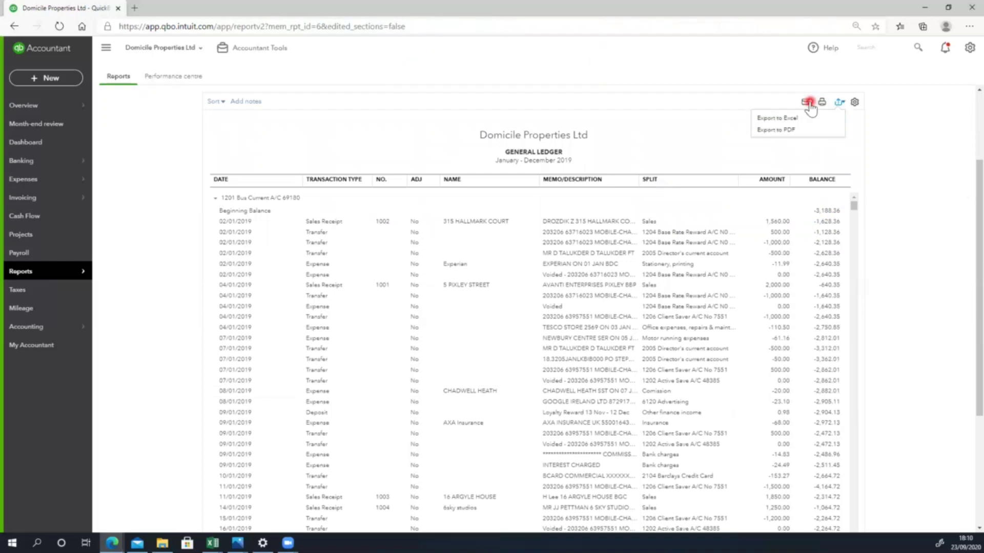
click(657, 152)
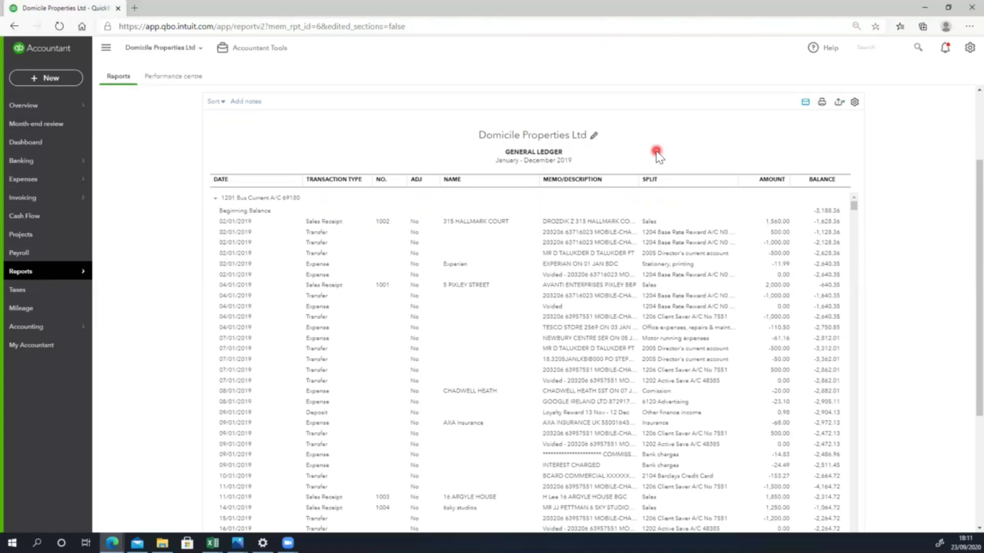
Return to the standard reports list and open Profit and Loss under For my accountant
mouse_move(27, 274)
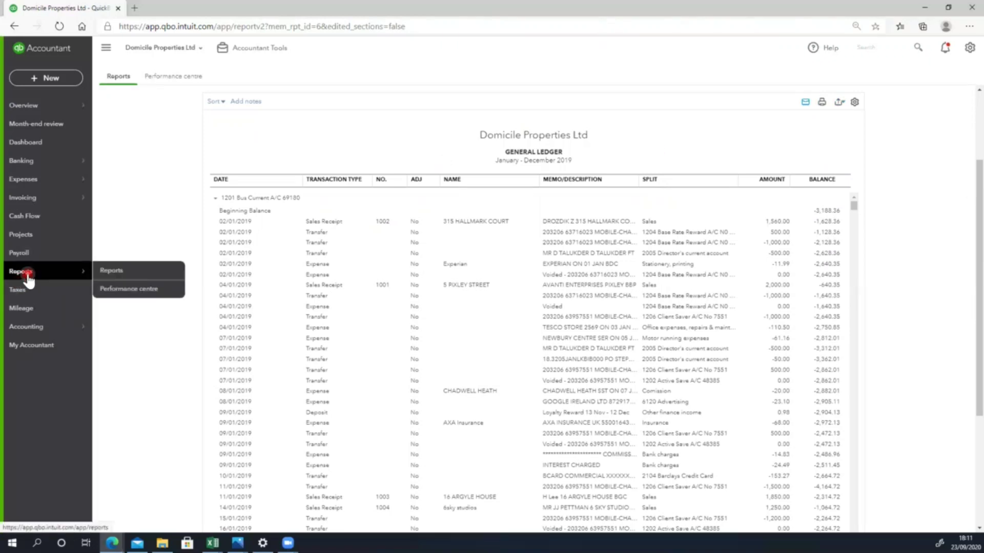
click(113, 278)
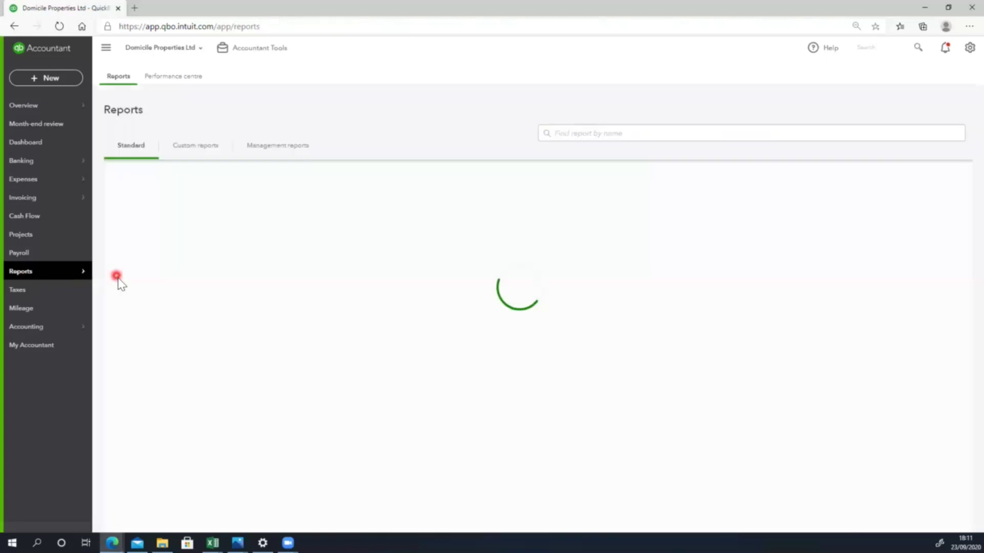
scroll(243, 328, down, 2)
scroll(245, 329, down, 15)
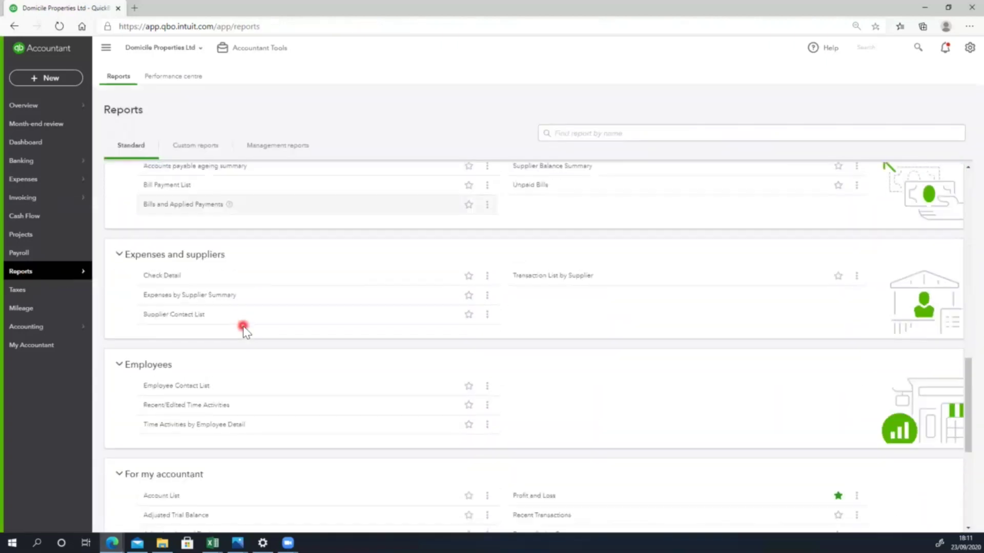
click(545, 215)
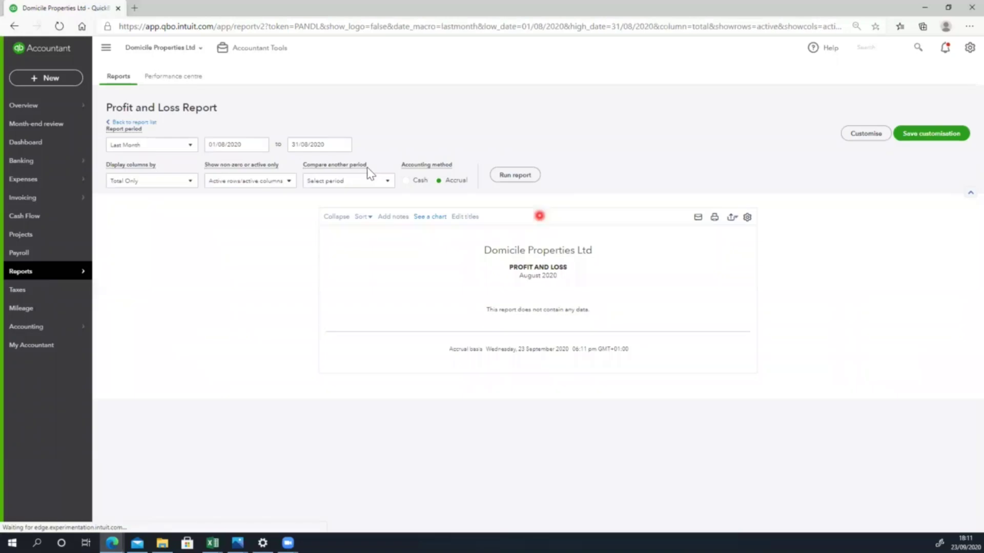
Run the profit and loss report for Last Year and look through its income and expense lines
click(161, 148)
drag(187, 194, 193, 253)
scroll(153, 209, up, 1)
click(145, 198)
click(515, 176)
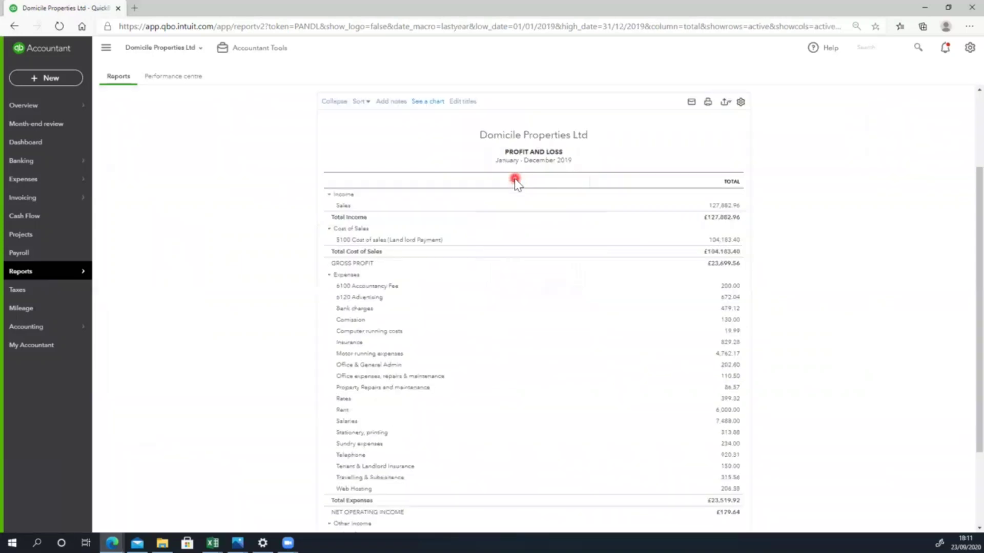
click(658, 253)
scroll(632, 260, up, 2)
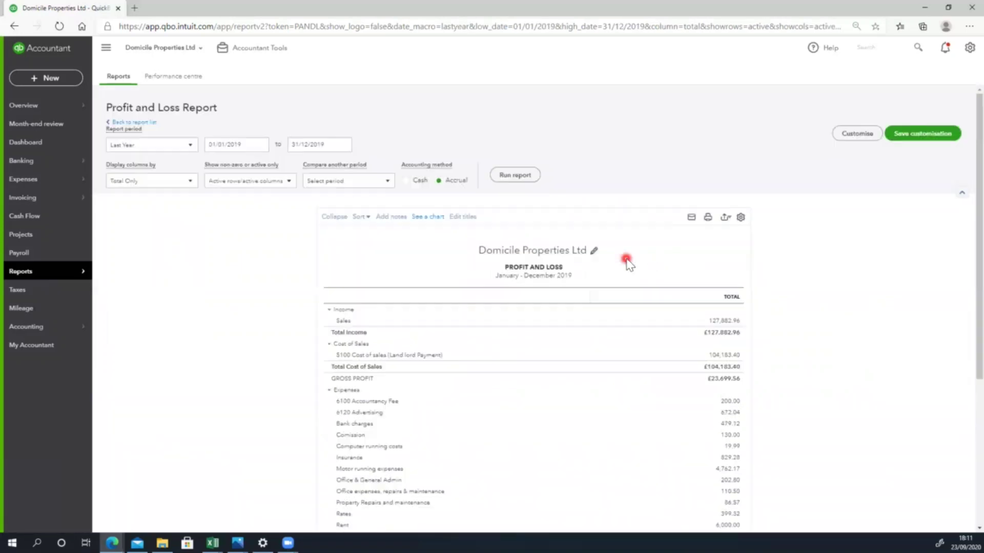
scroll(610, 280, down, 4)
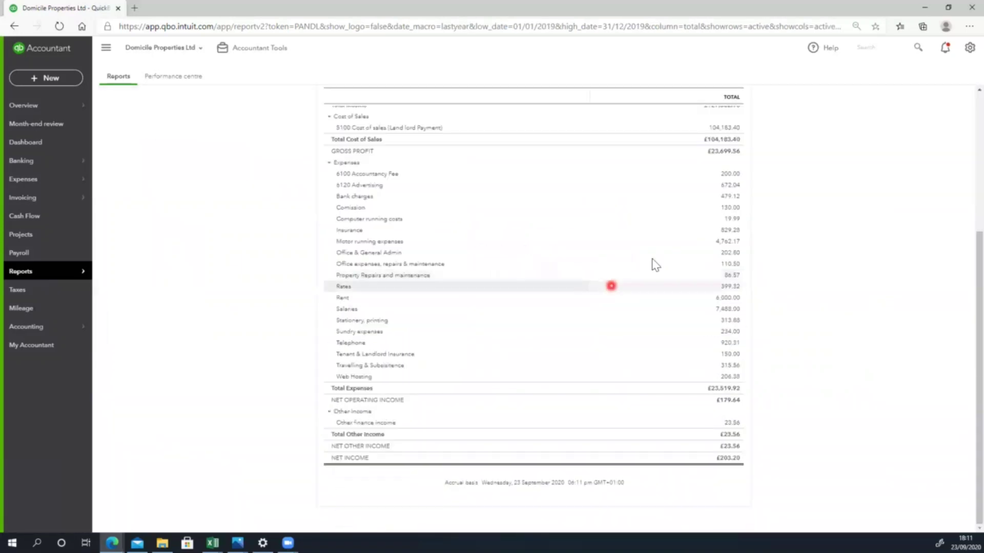
scroll(656, 265, up, 4)
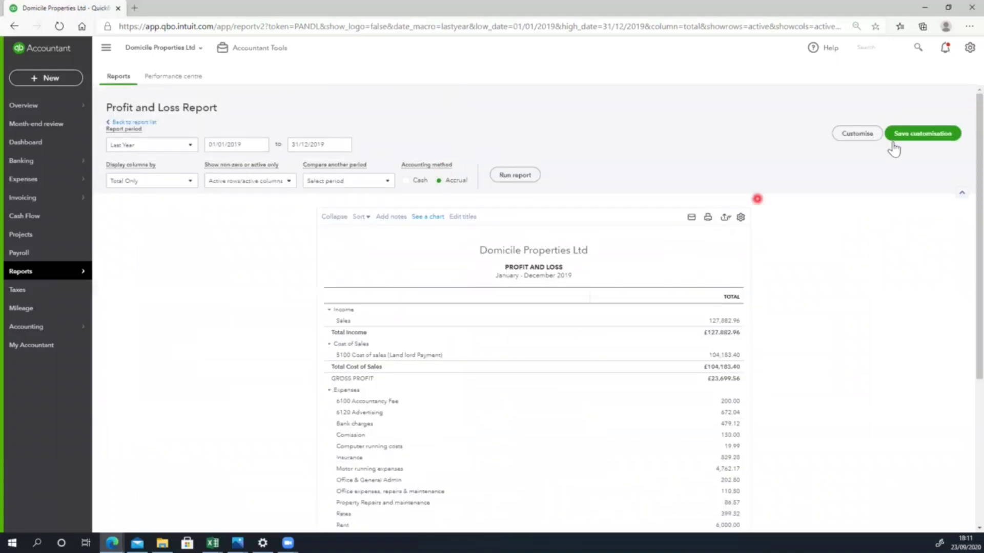
Save the profit and loss customisation as "Profit and Loss'19" in the "2019 Report" group
click(864, 136)
click(896, 139)
click(882, 177)
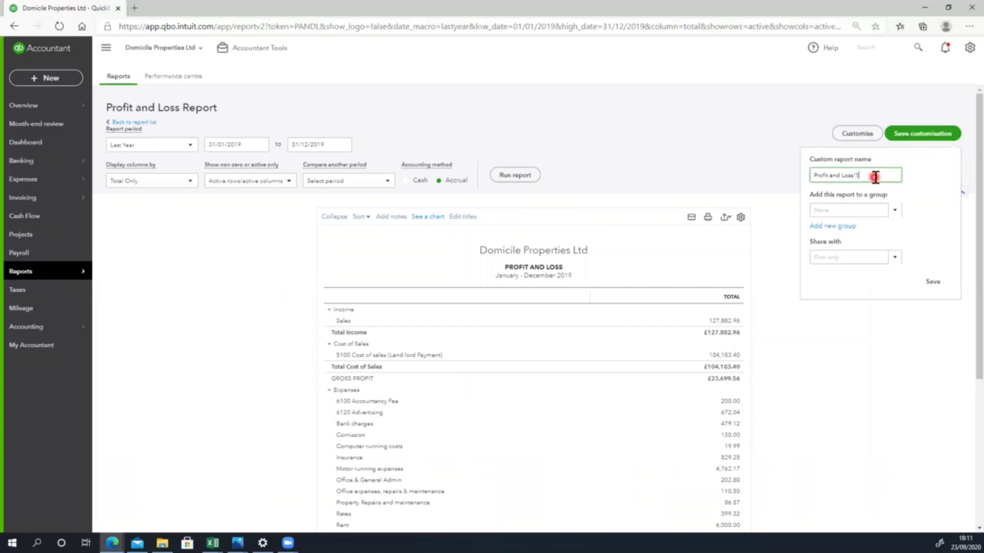
click(853, 209)
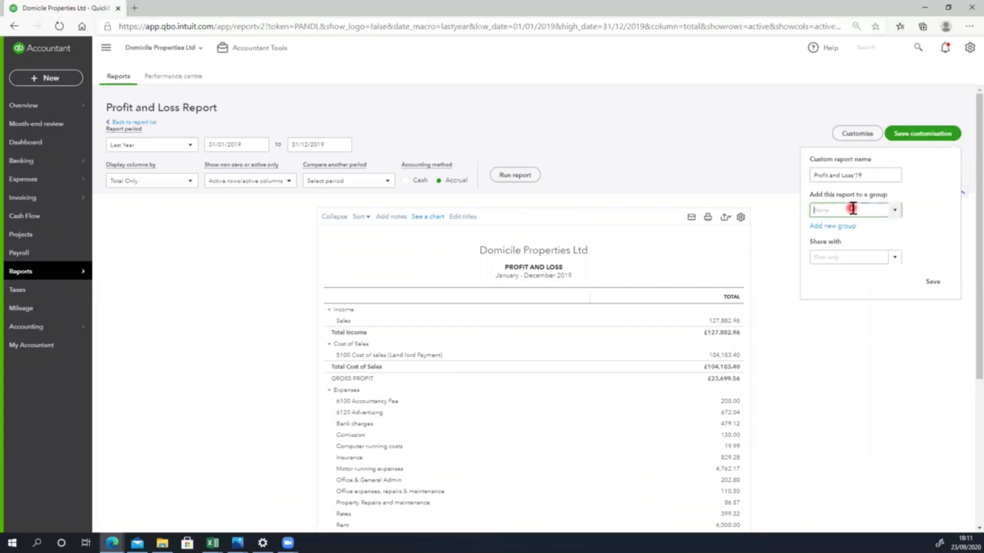
text(2019)
click(843, 226)
click(938, 282)
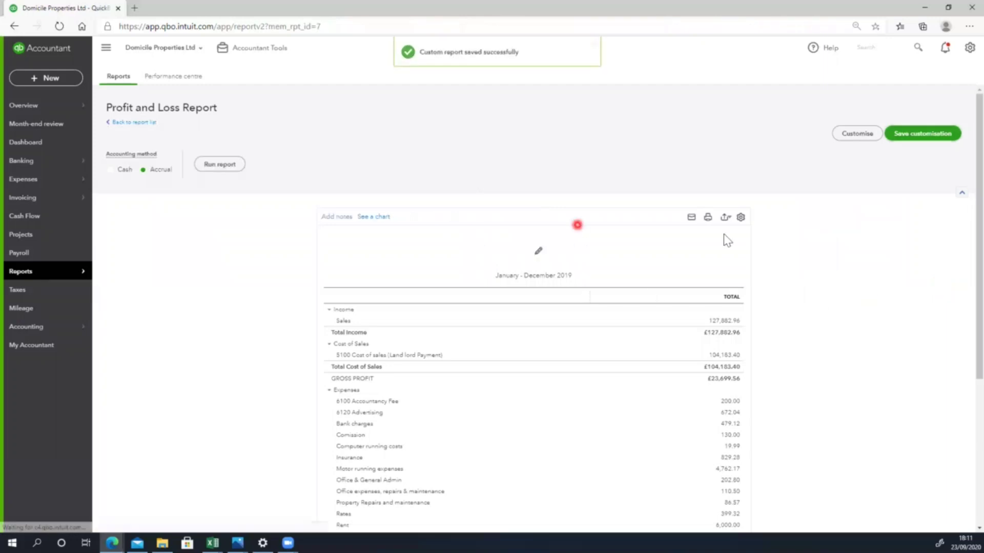
Export the Profit and Loss'19 report to an Excel file
click(725, 217)
click(766, 230)
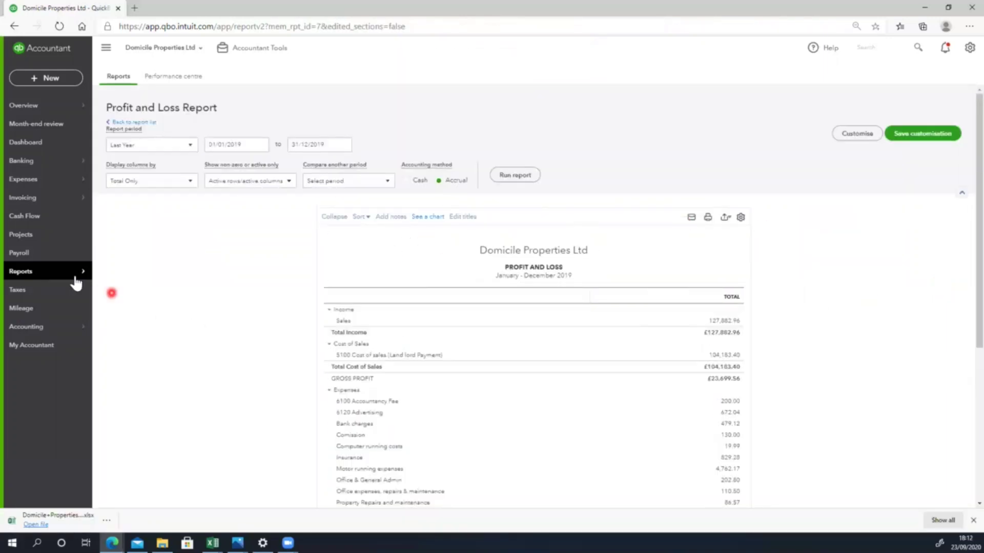
Return to the standard reports list and browse through its report groups for the balance sheet
mouse_move(71, 279)
click(102, 272)
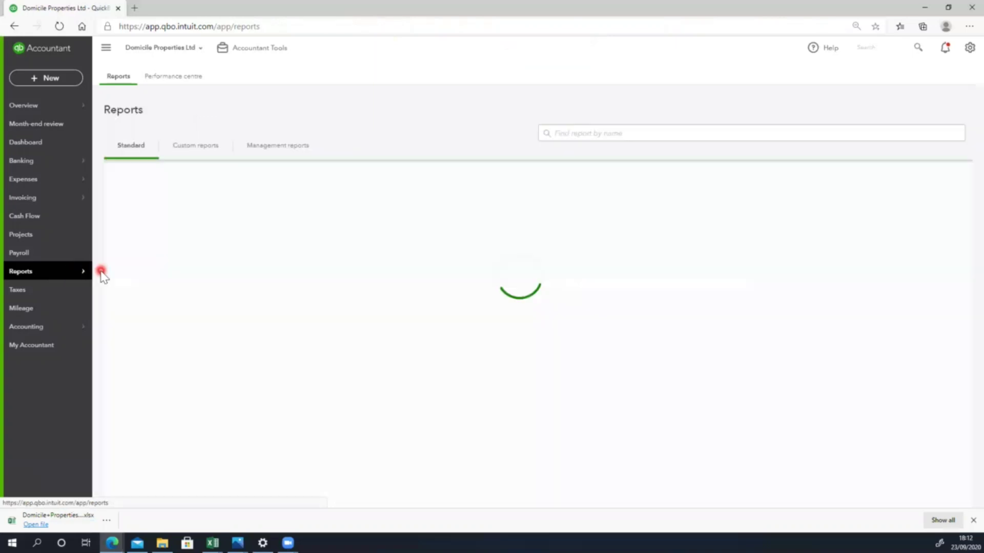
scroll(272, 318, down, 15)
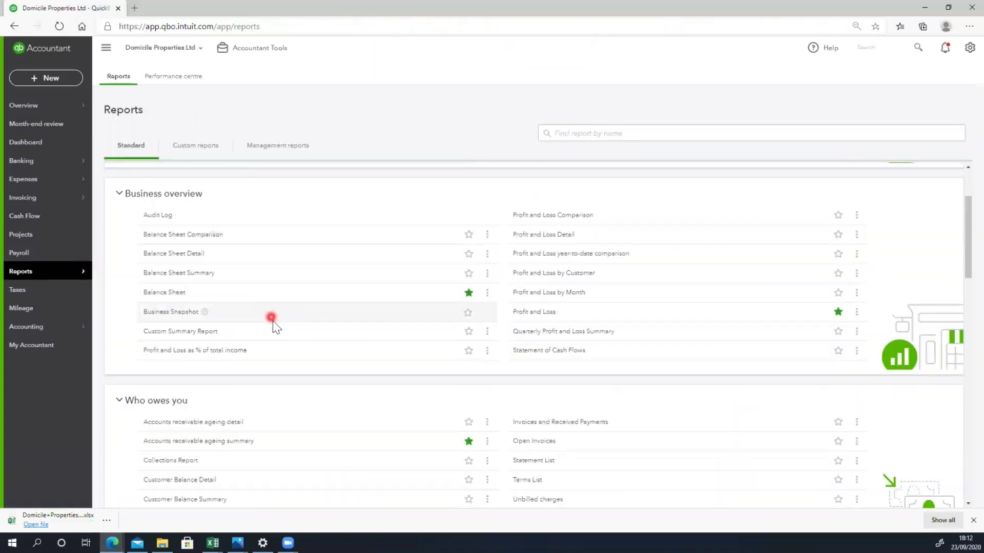
scroll(273, 325, down, 5)
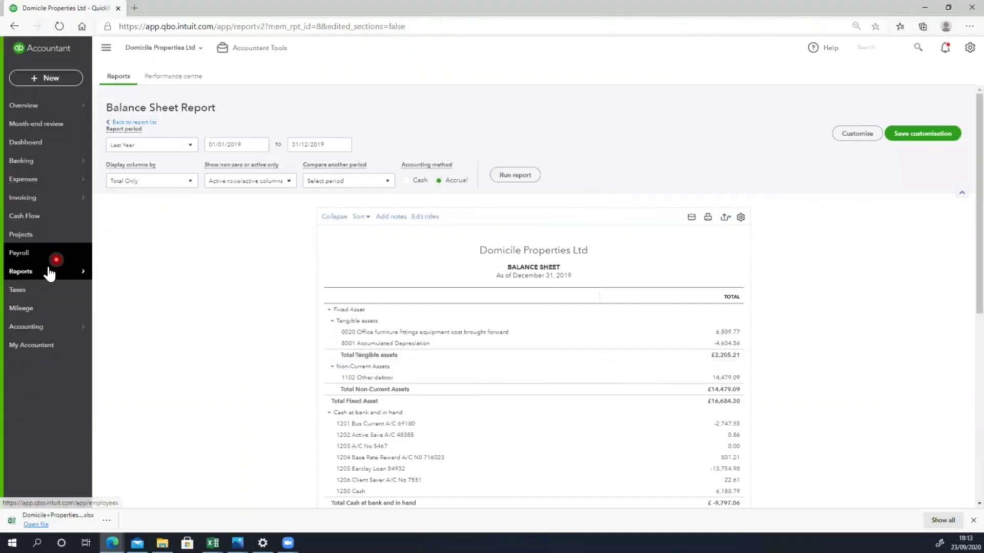
Go back to the reports list, search for "rec" and open Reconciliation Reports
mouse_move(38, 276)
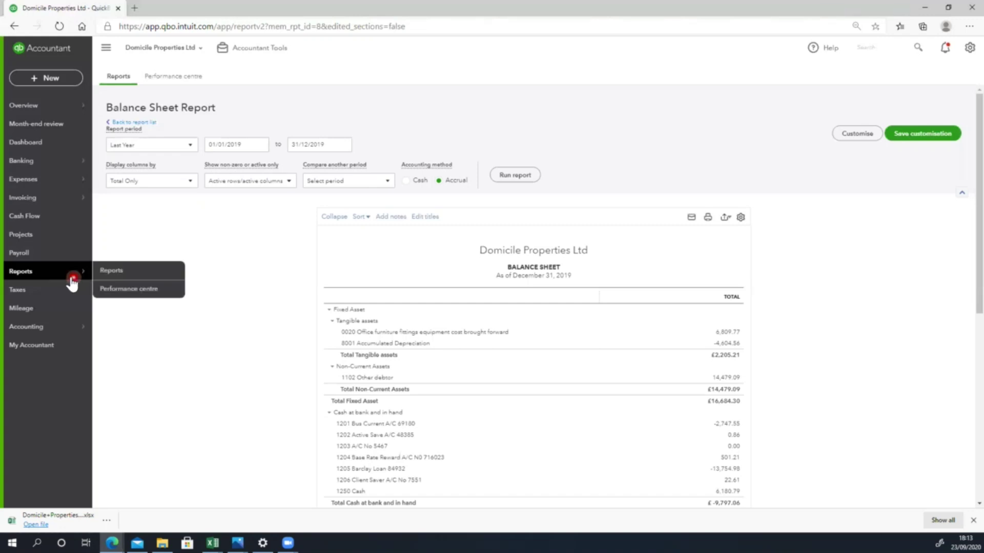
click(44, 277)
click(585, 133)
text(rec)
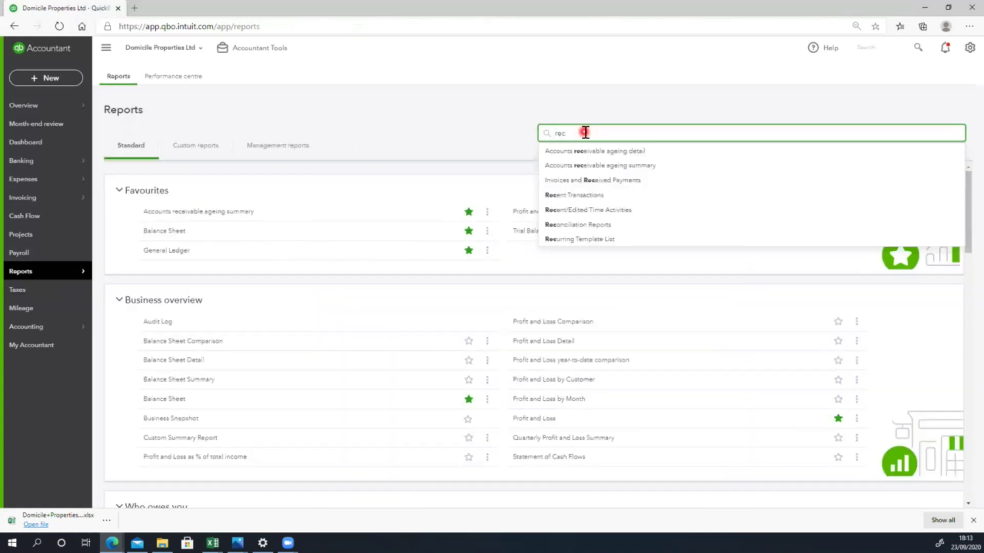
click(607, 226)
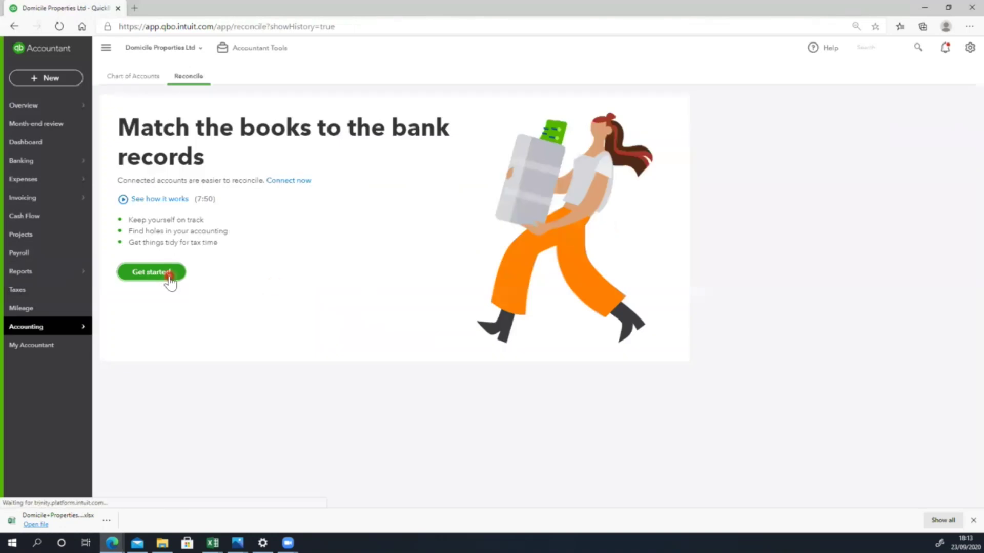
Open the account reconciliation history and view the Client Saver account's report for the statement ending 31/12/2019
click(169, 277)
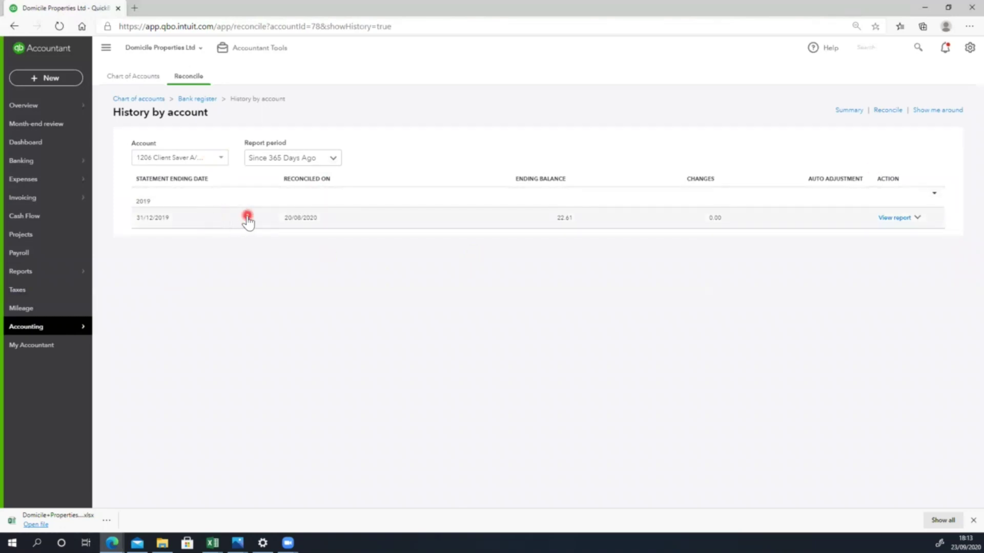
click(894, 219)
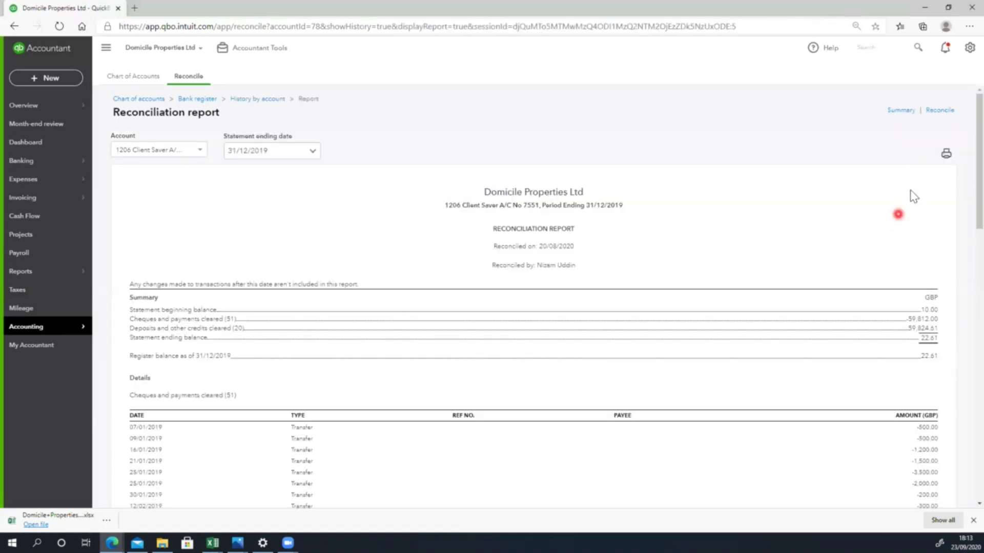
scroll(922, 179, down, 4)
scroll(926, 181, up, 4)
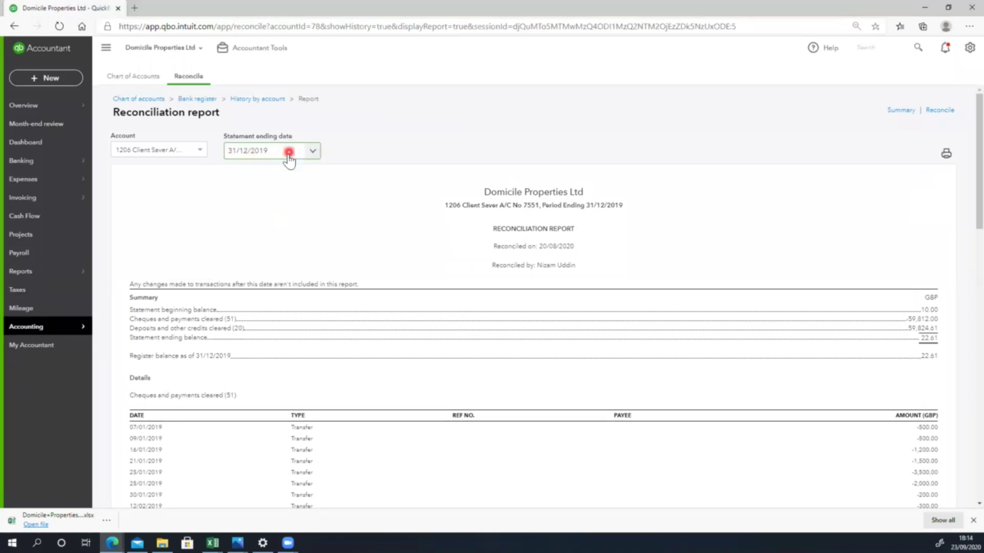
Switch the reconciliation report to the Bus Current account and look through its summary and cleared transactions
click(192, 153)
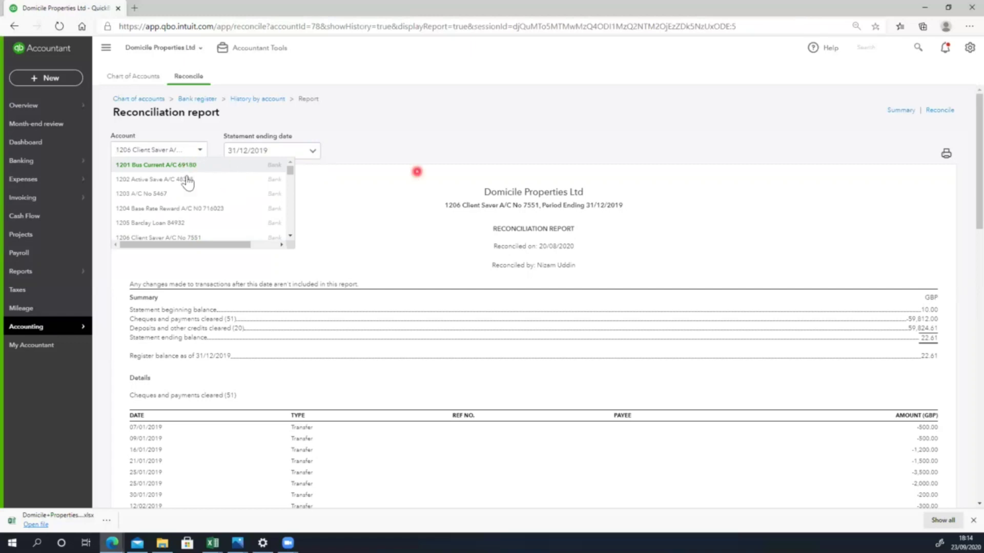
click(176, 166)
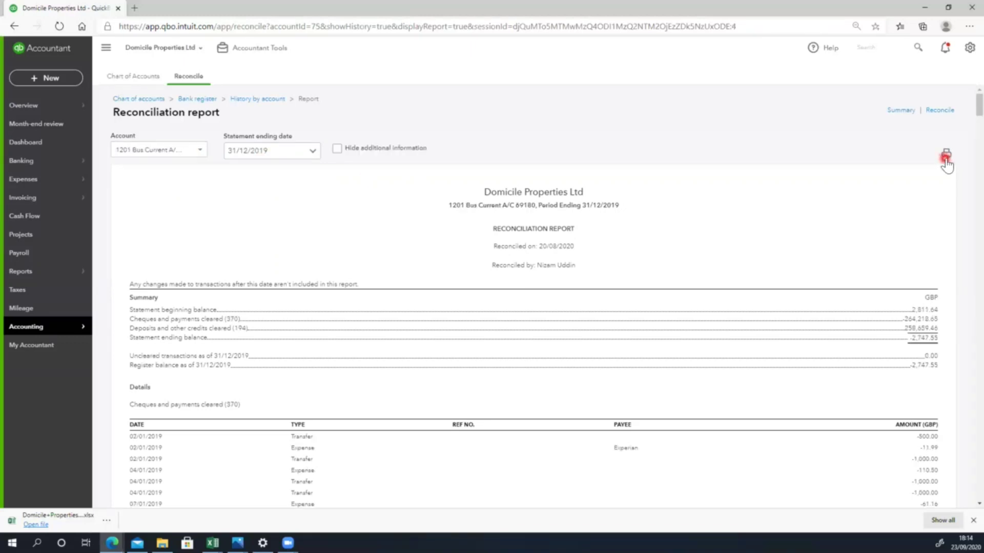
scroll(683, 287, down, 3)
scroll(684, 295, up, 3)
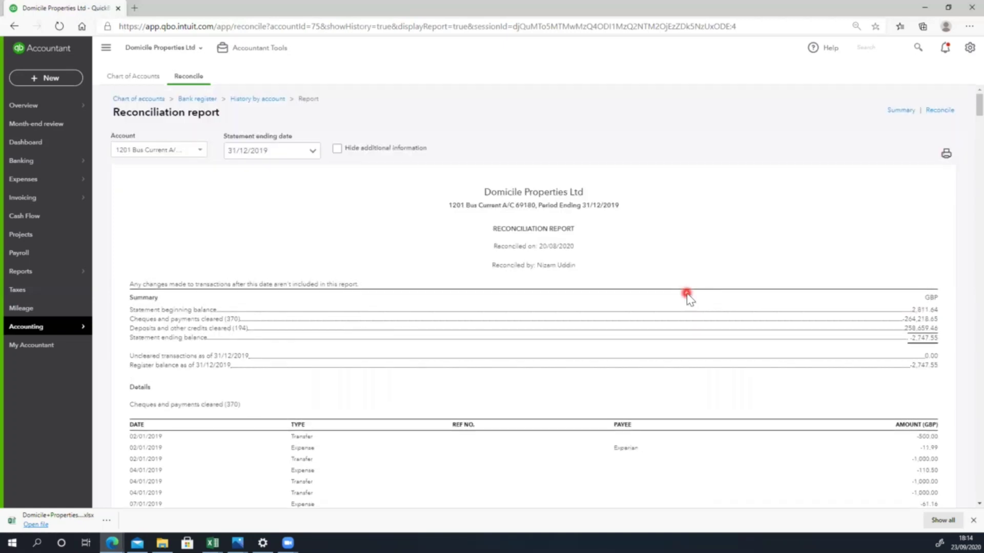
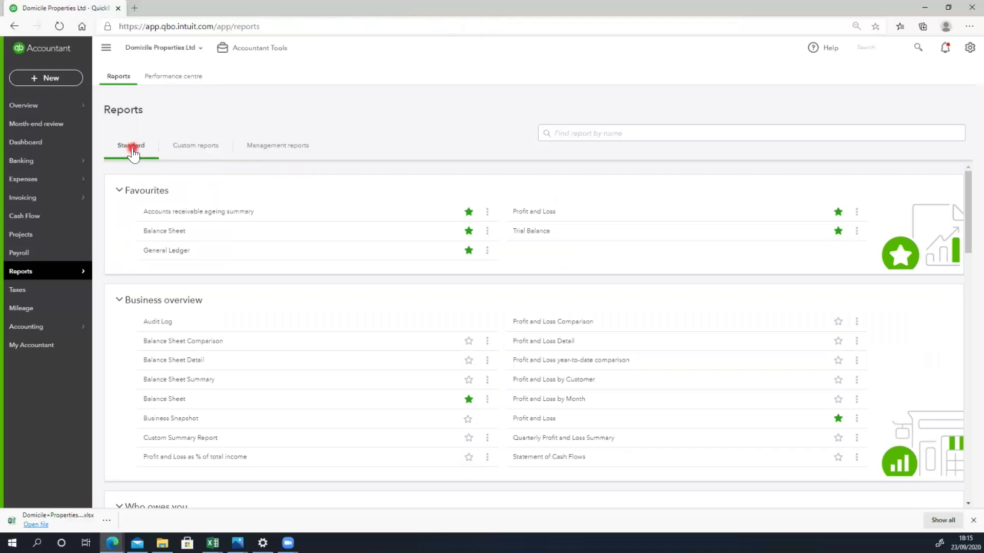
Open Profit and Loss'19 from the custom reports list and review its figures down to net income
click(186, 153)
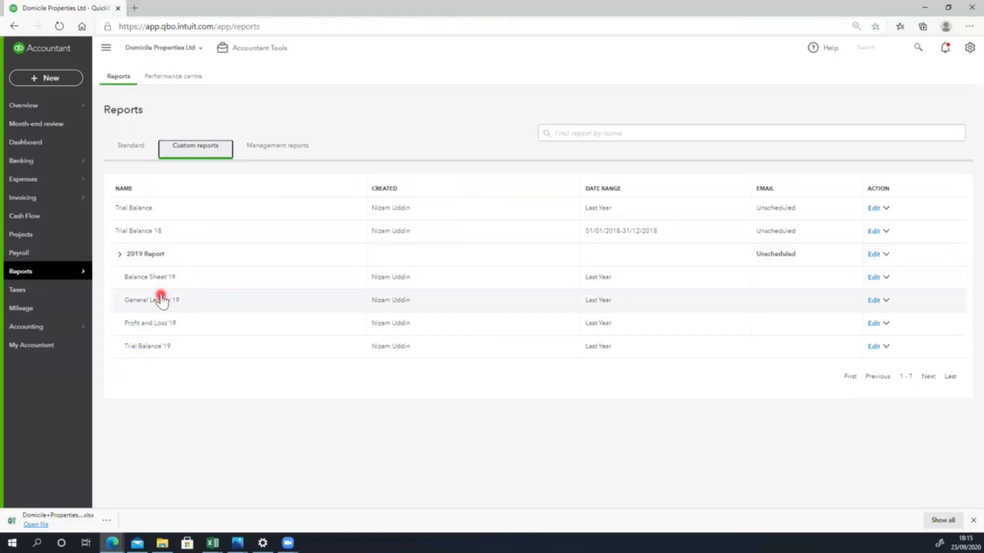
click(153, 323)
scroll(187, 335, down, 5)
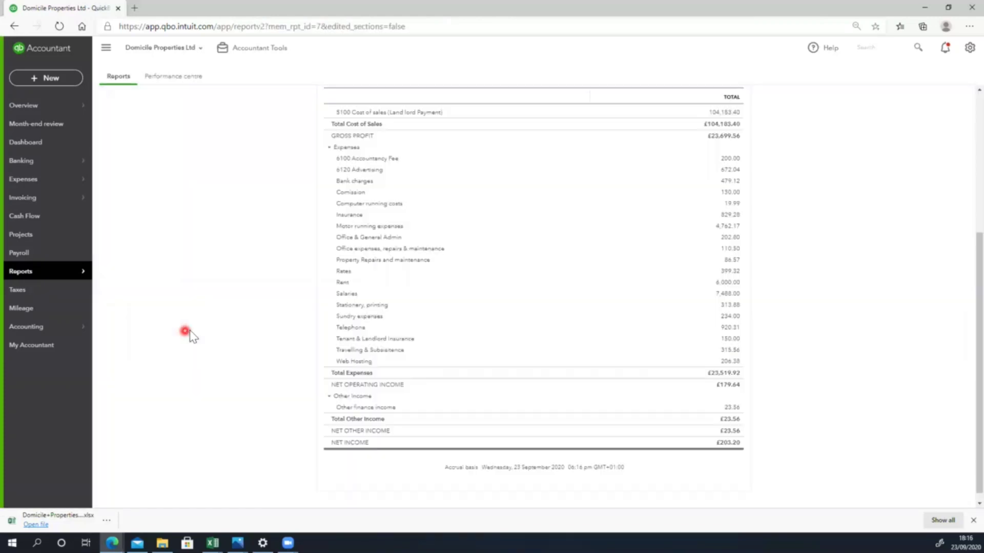
scroll(962, 236, up, 5)
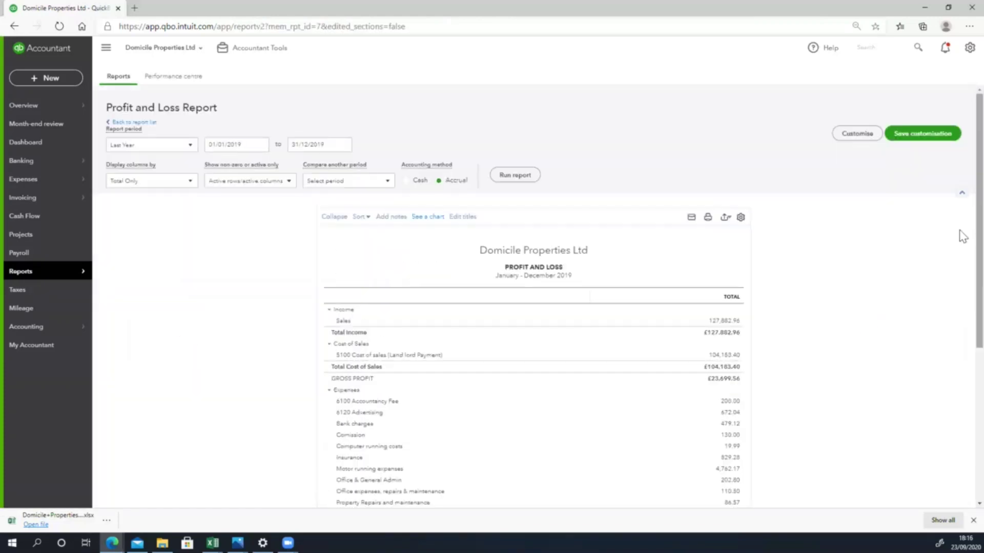
Review the profit and loss report's save customisation settings for name, group and sharing without changing them
click(933, 136)
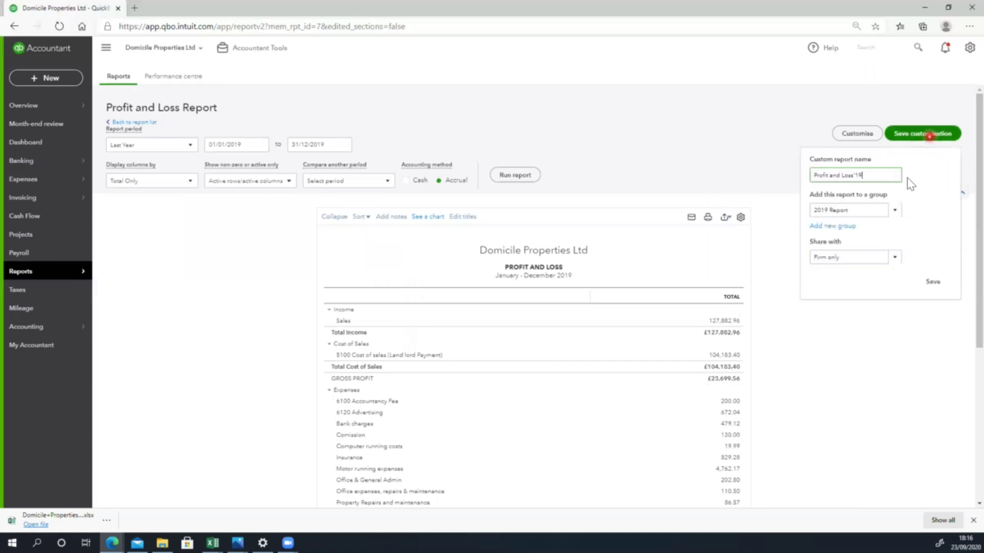
click(880, 181)
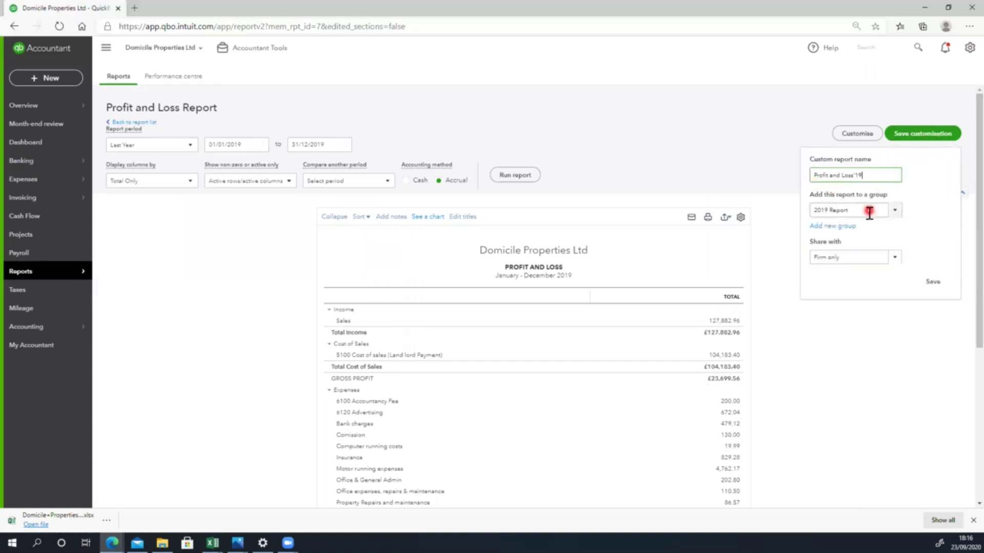
click(934, 290)
click(390, 193)
Return to the custom reports list and review the reports saved in the "2019 Report" group
click(29, 271)
click(113, 271)
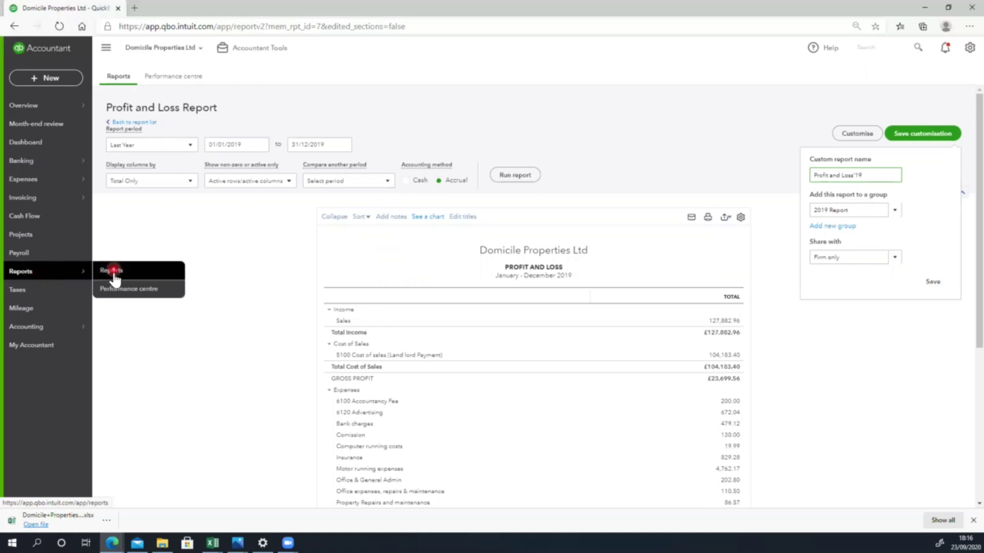
click(217, 221)
click(252, 207)
click(209, 147)
click(437, 291)
click(460, 328)
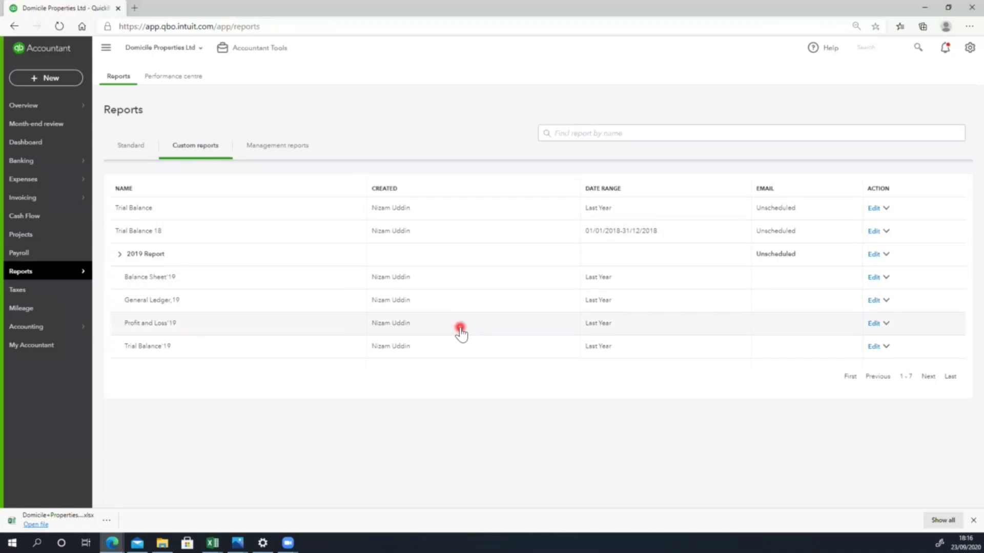